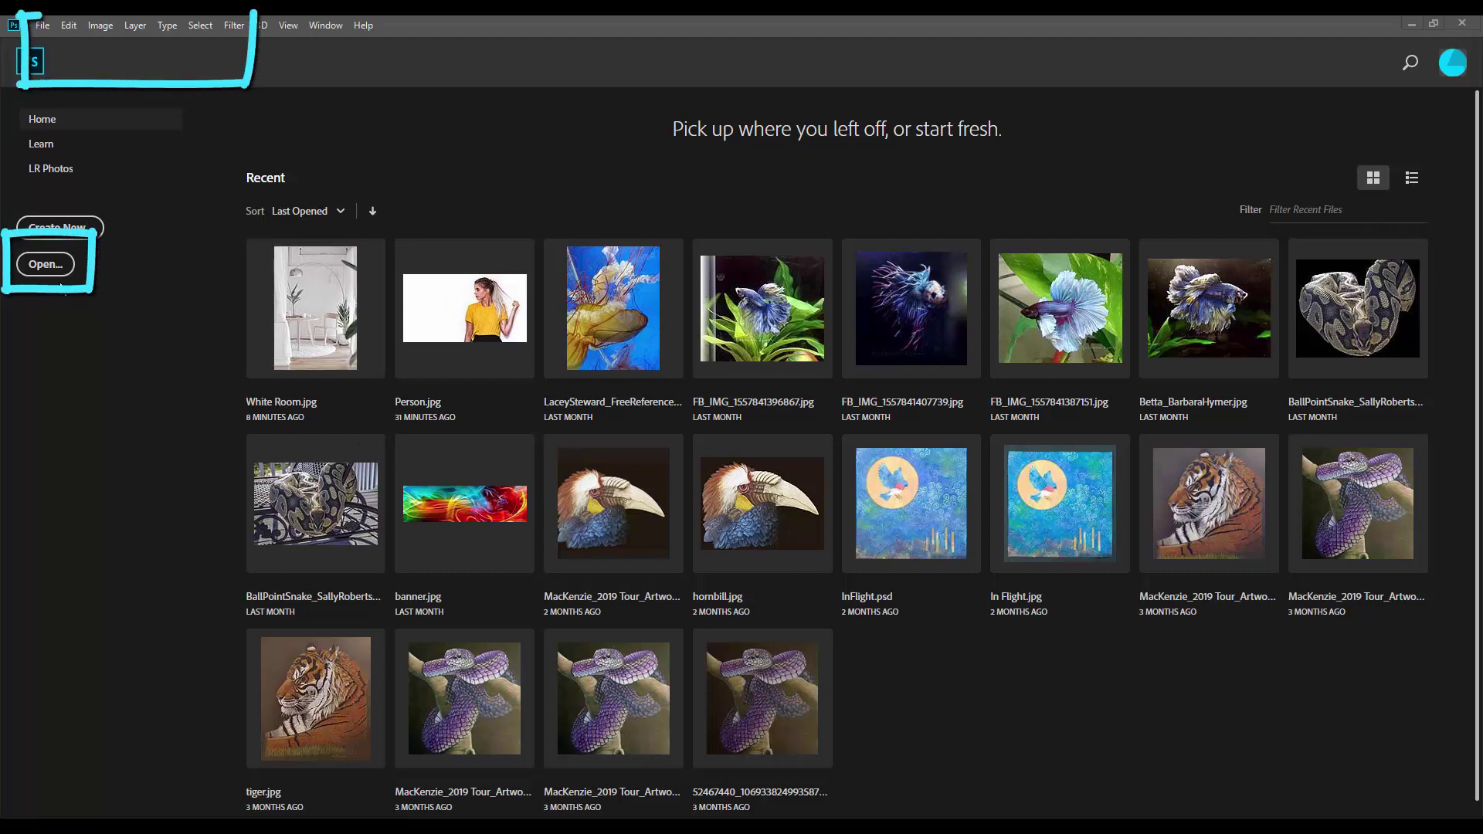
Open the White Room image from the Pics folder as a new document.
left_click(54, 28)
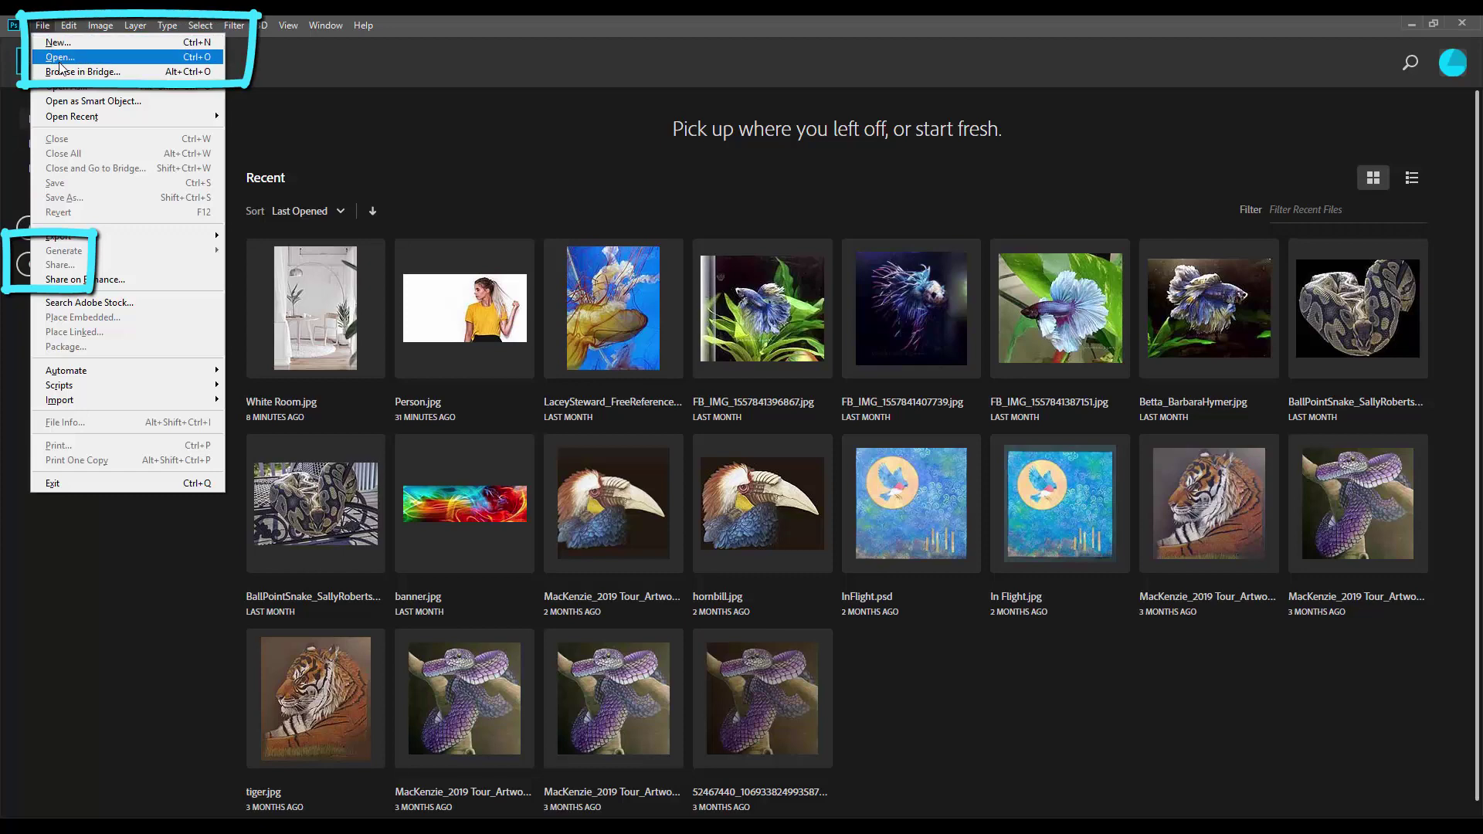
left_click(60, 60)
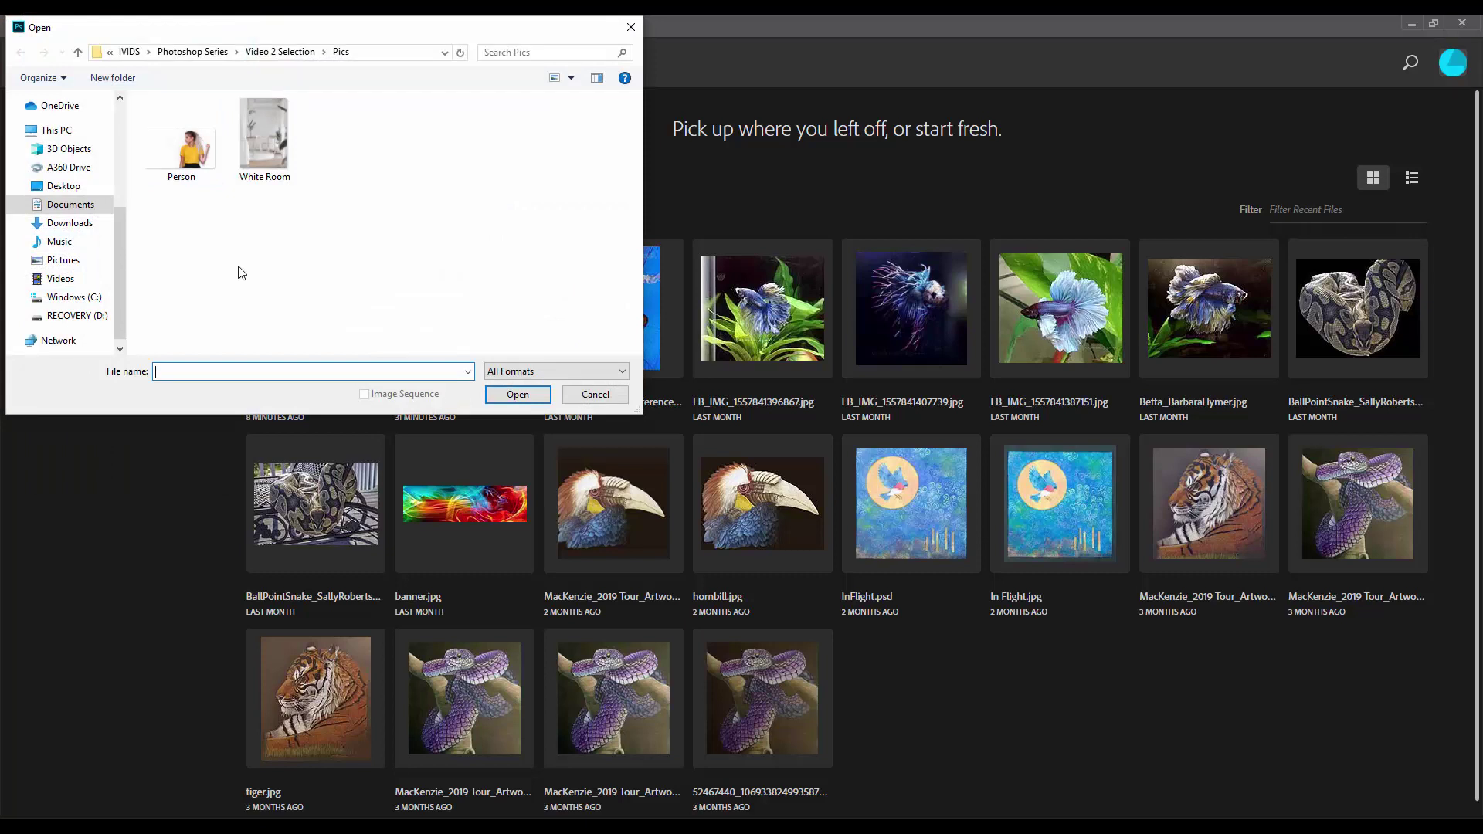
left_click(258, 157)
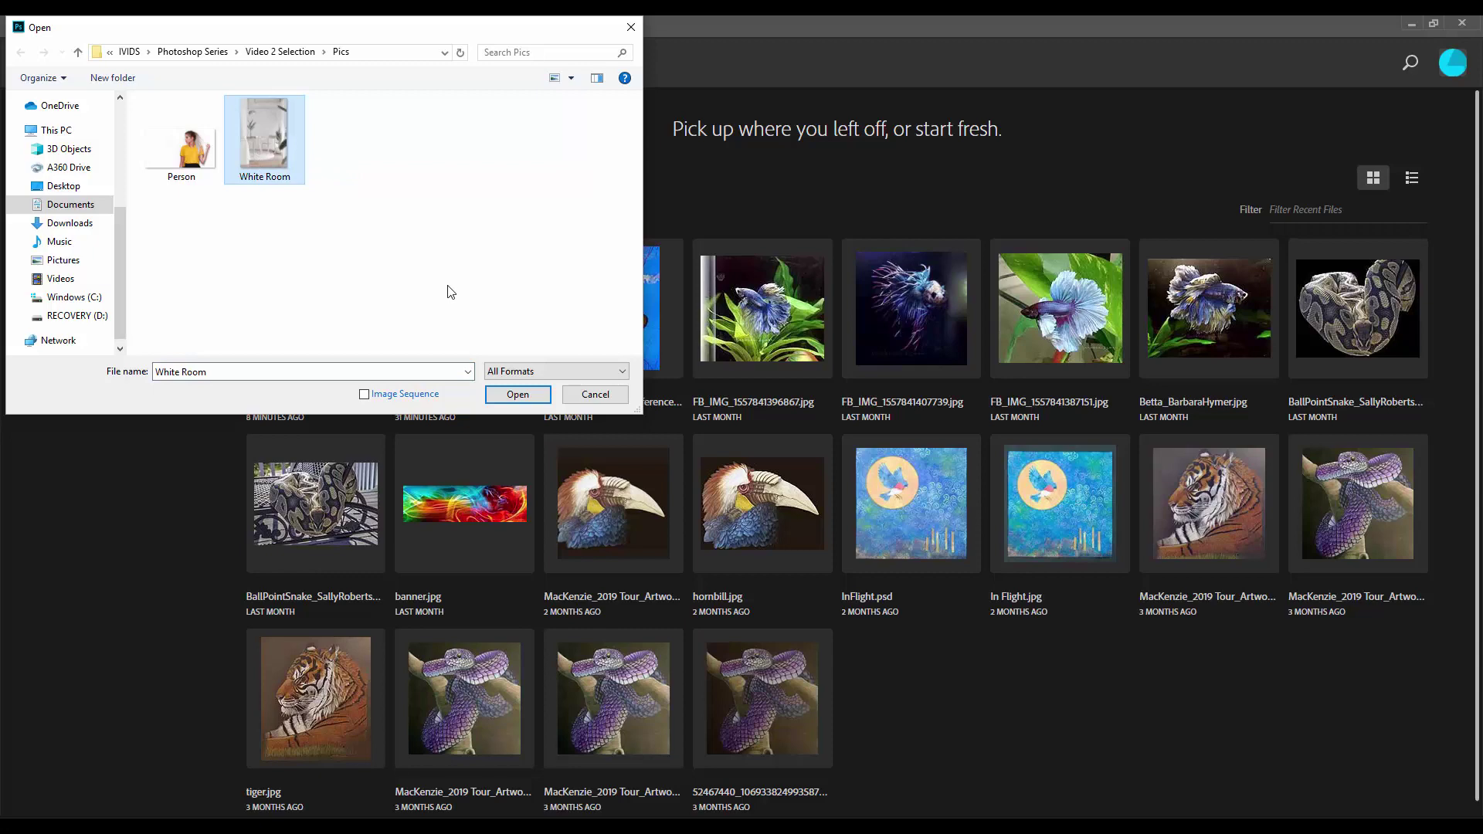
left_click(518, 395)
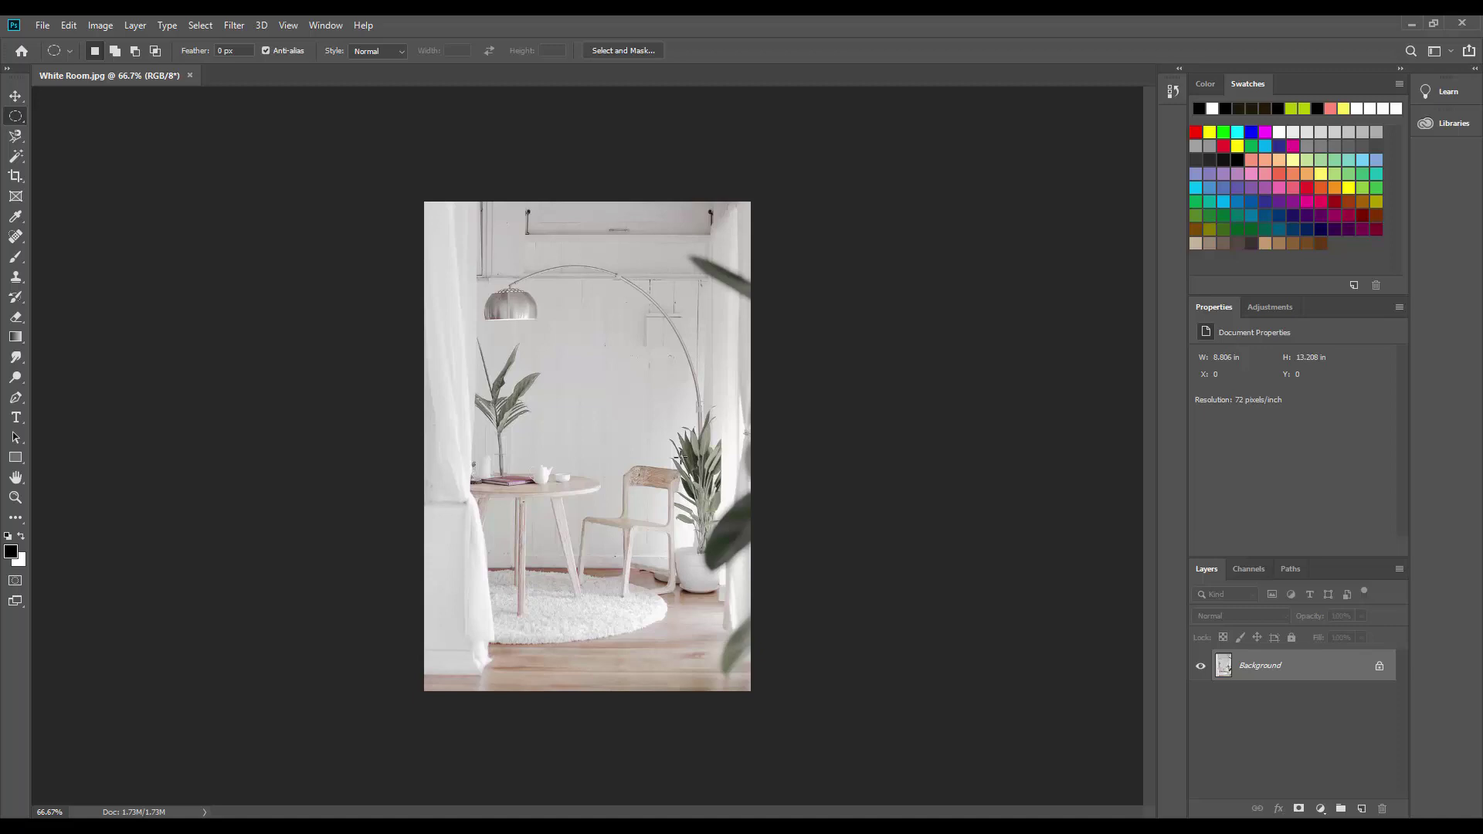
Open the Person image as a second document.
left_click(43, 26)
left_click(59, 54)
left_click(163, 151)
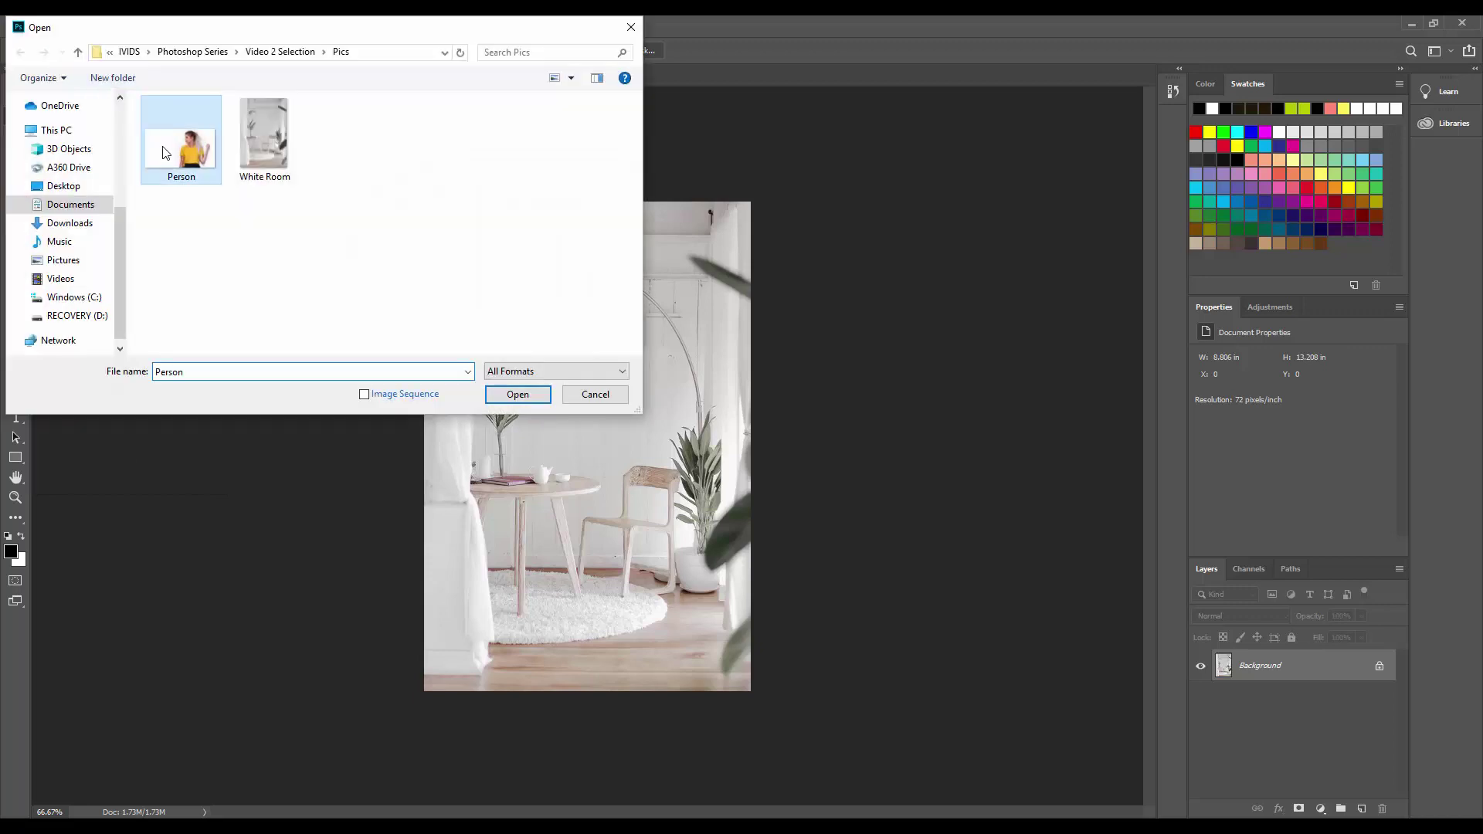
left_click(516, 394)
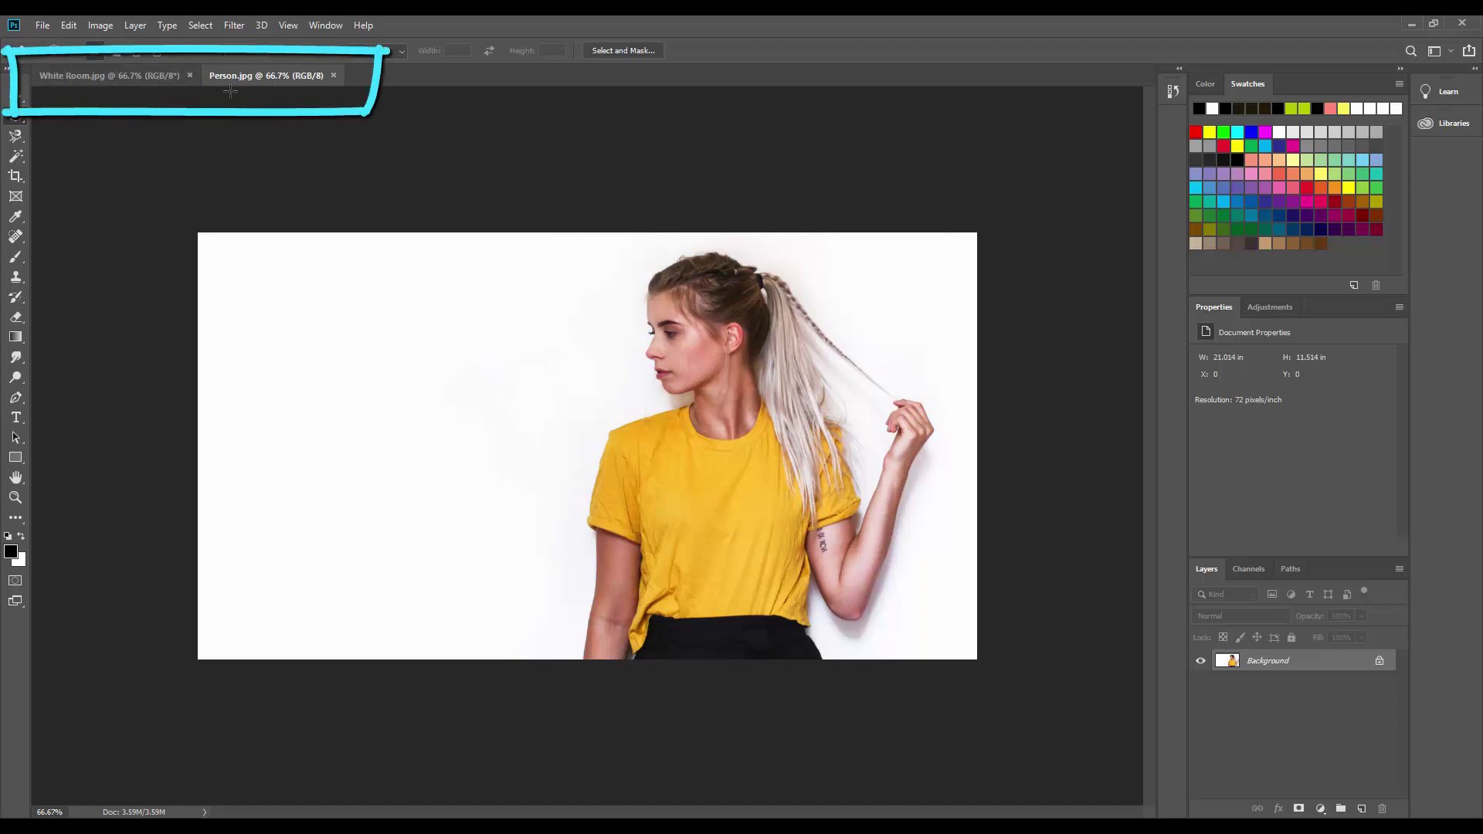
Switch back and forth between the White Room.jpg and Person.jpg documents.
left_click(155, 77)
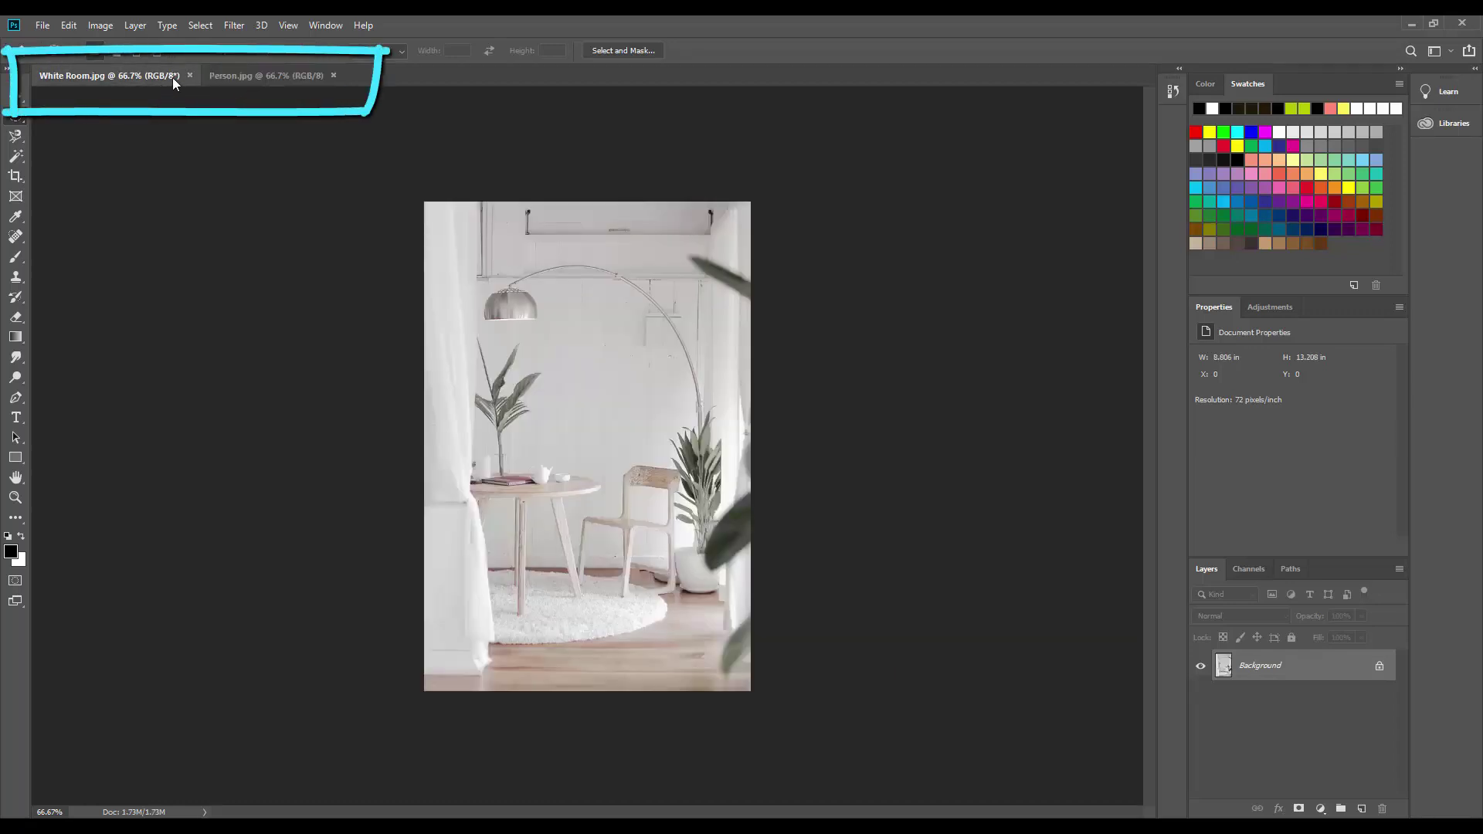
left_click(250, 77)
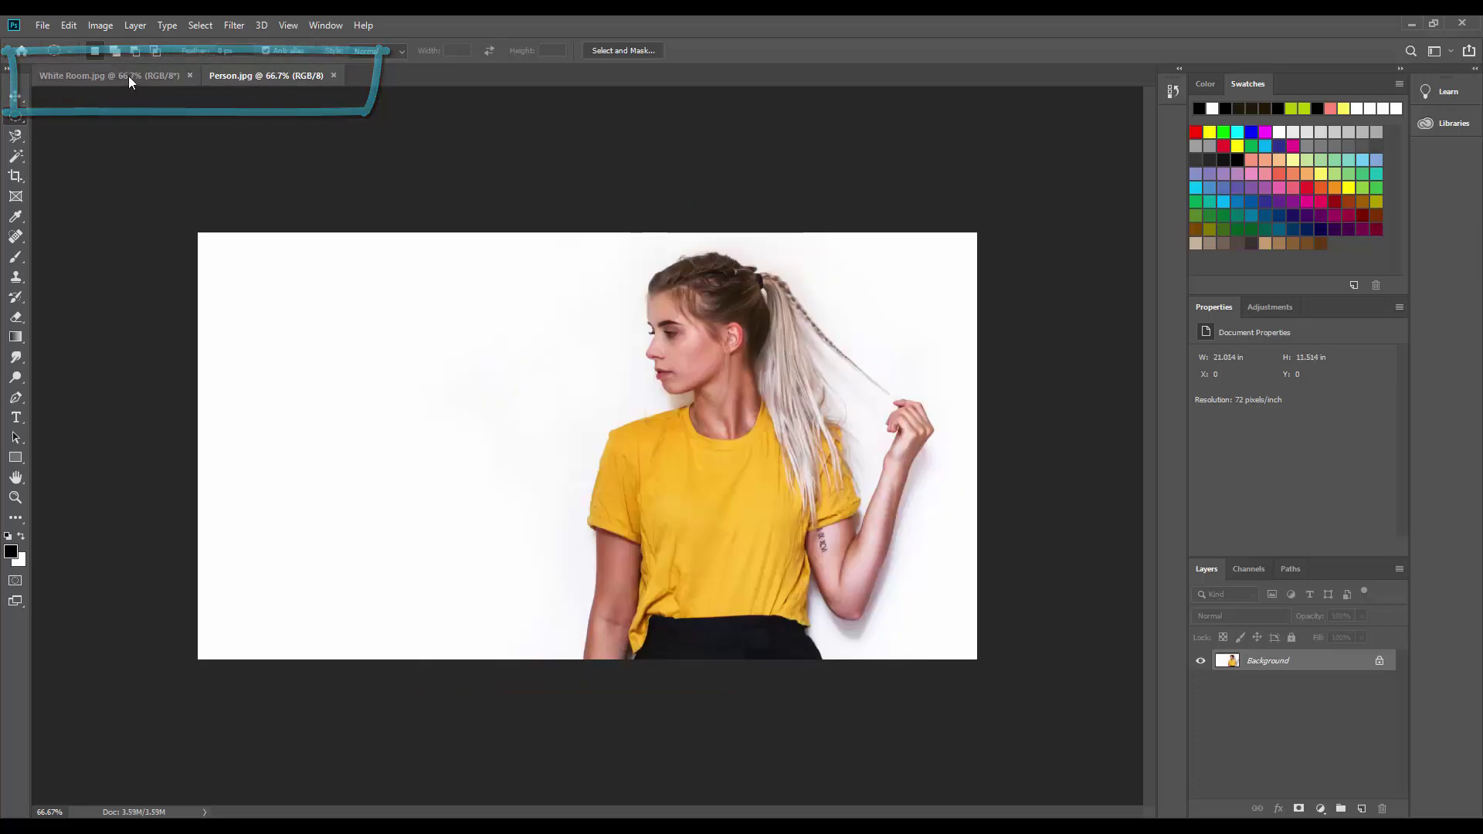
left_click(126, 74)
left_click(253, 80)
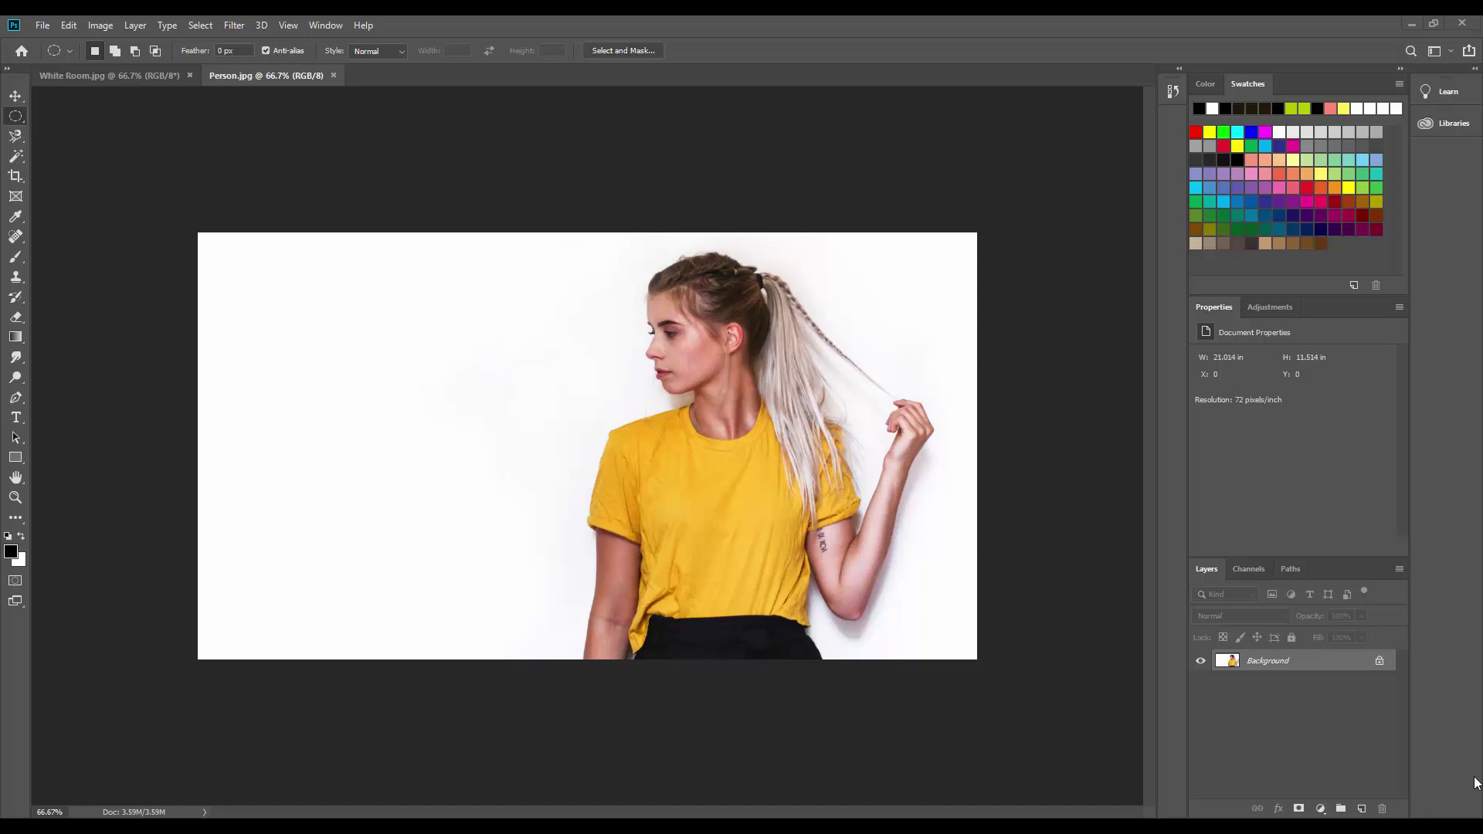
Return to White Room.jpg and show the marquee tool's shape options.
left_click(136, 72)
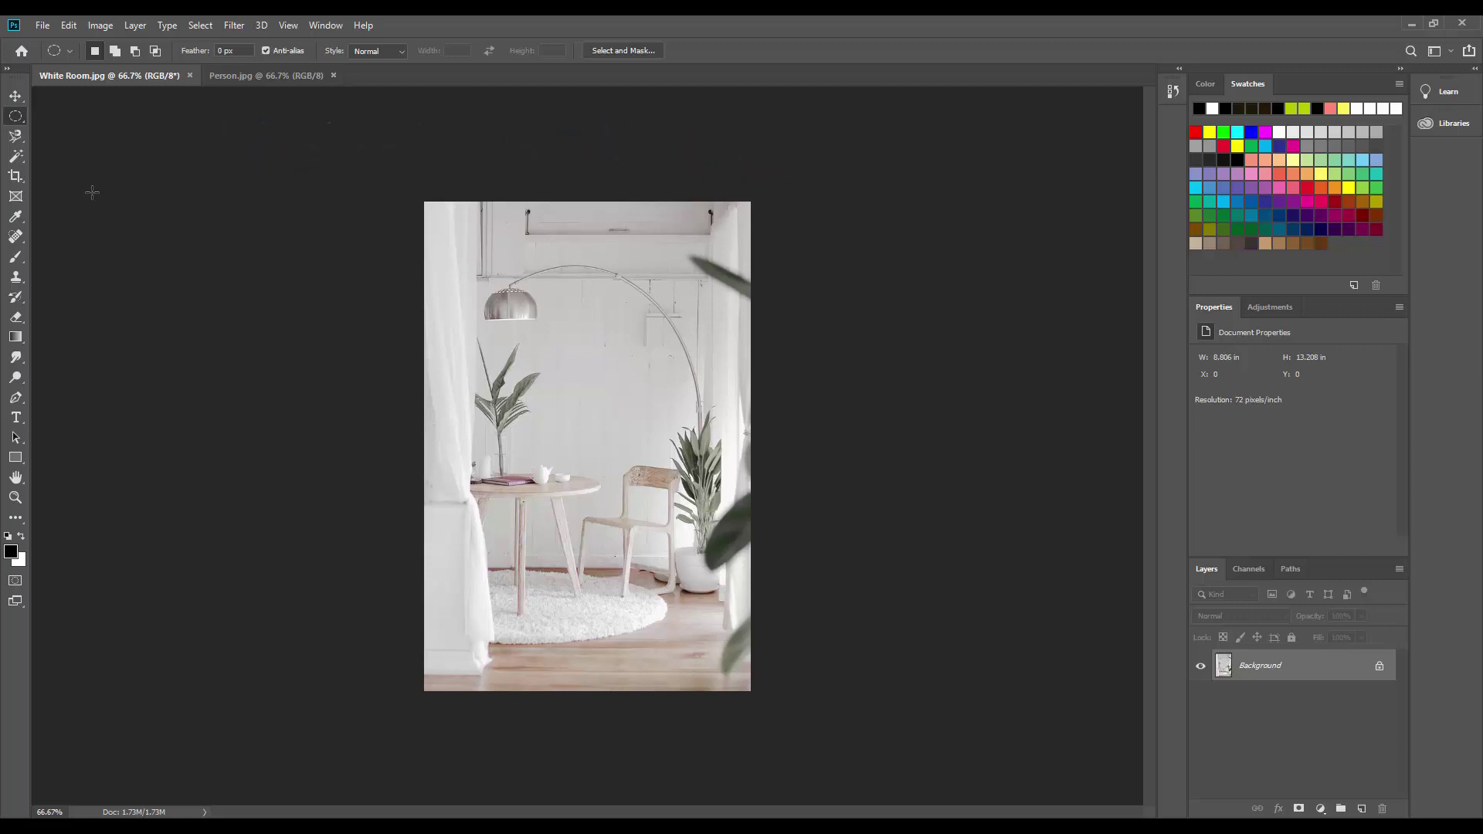
right_click(15, 117)
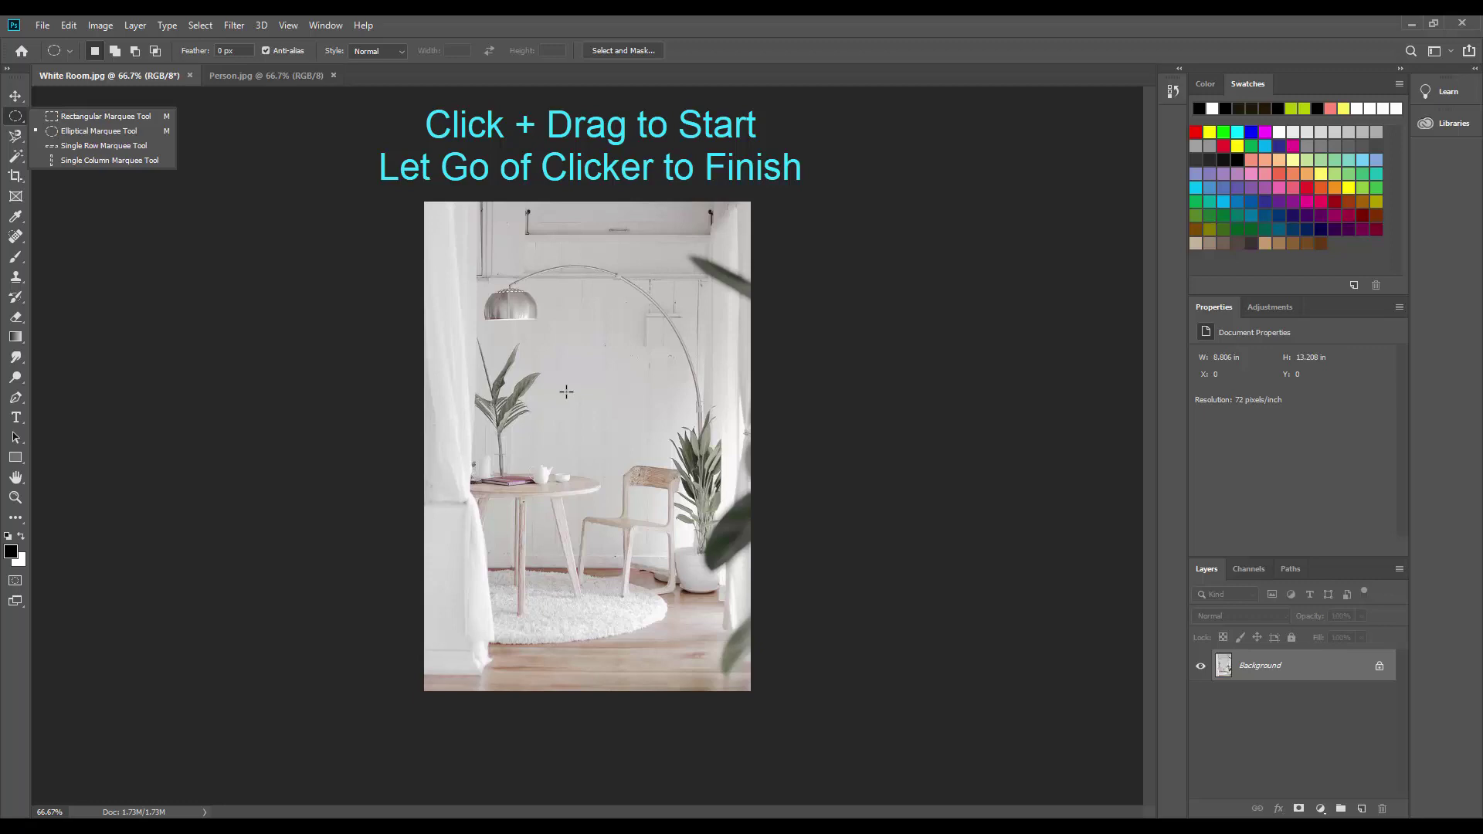
Drag an elliptical marquee around the wooden chair, then deselect it with Ctrl+D.
left_click(575, 389)
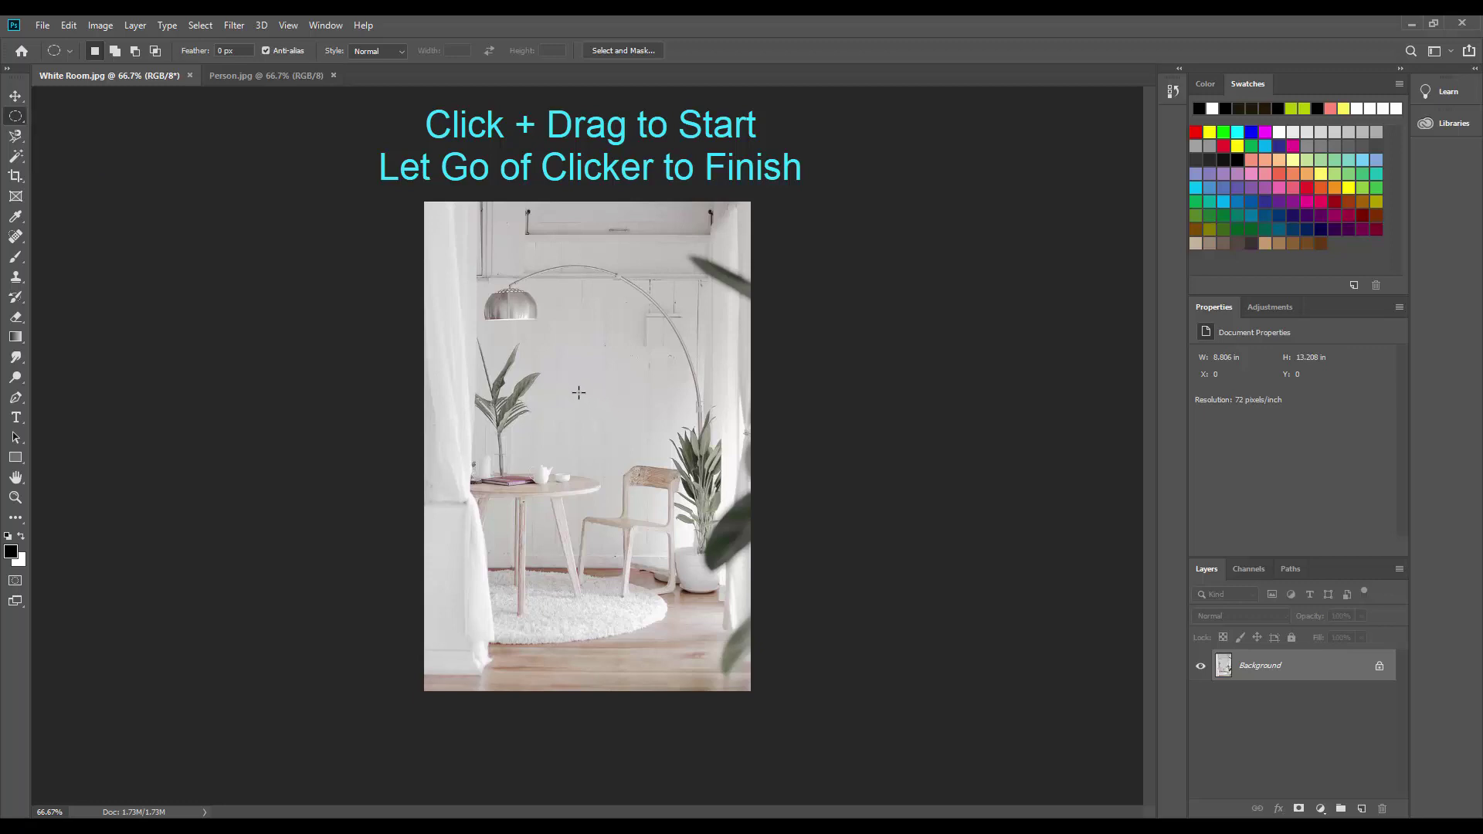
left_click_drag(579, 393, 710, 627)
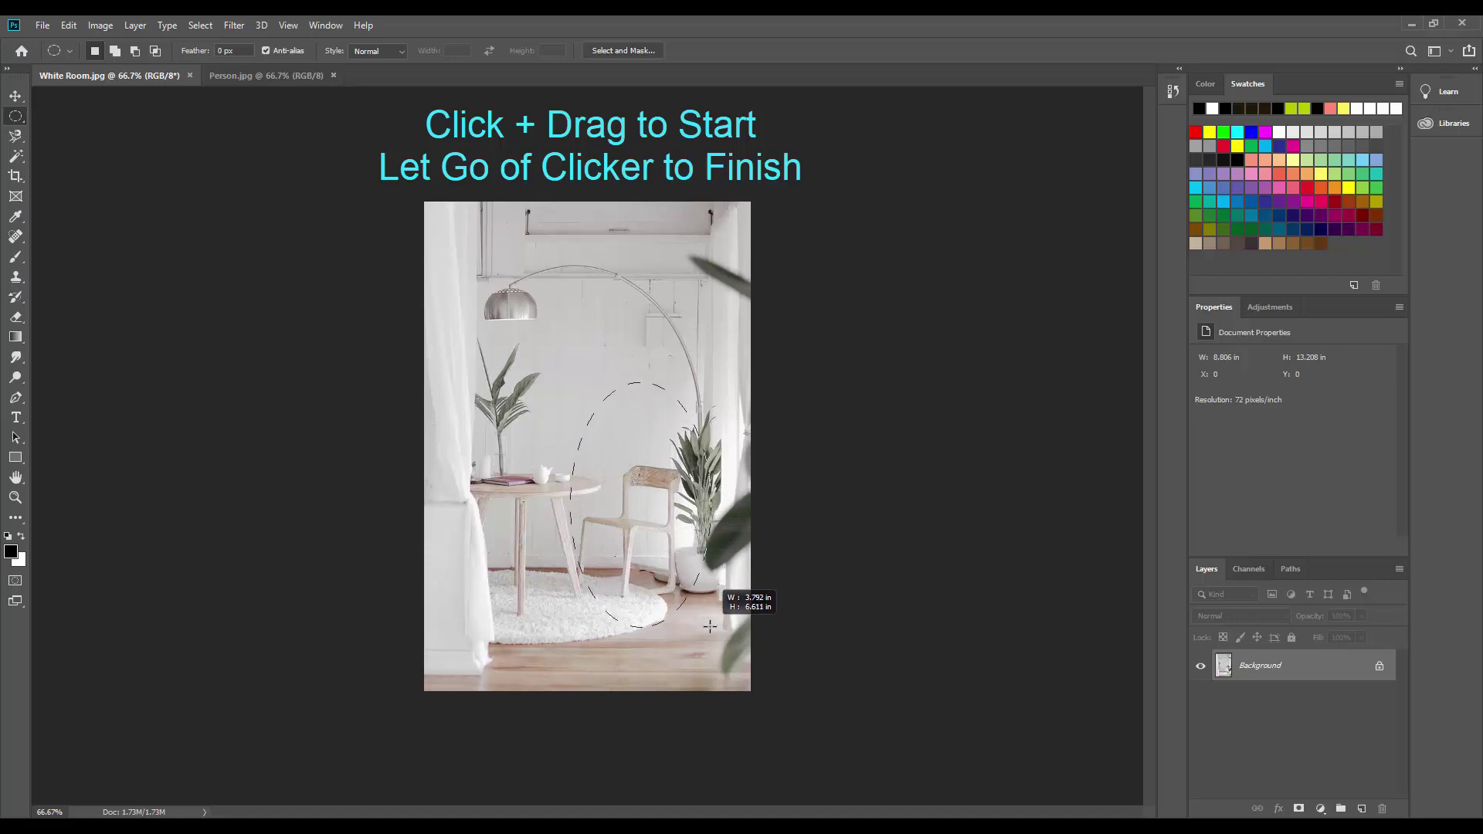
left_click_drag(710, 626, 710, 626)
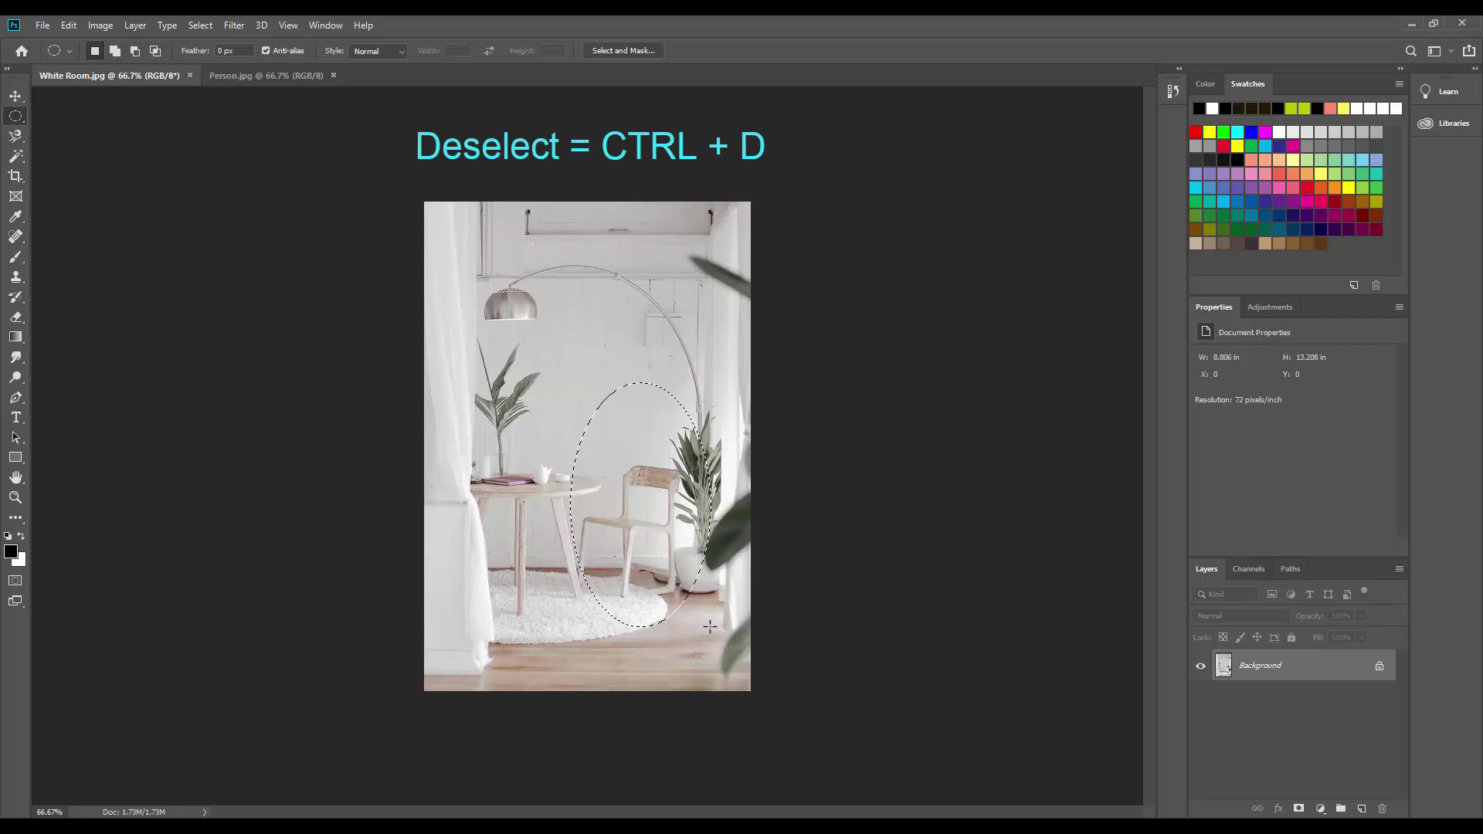
key("ctrl+d")
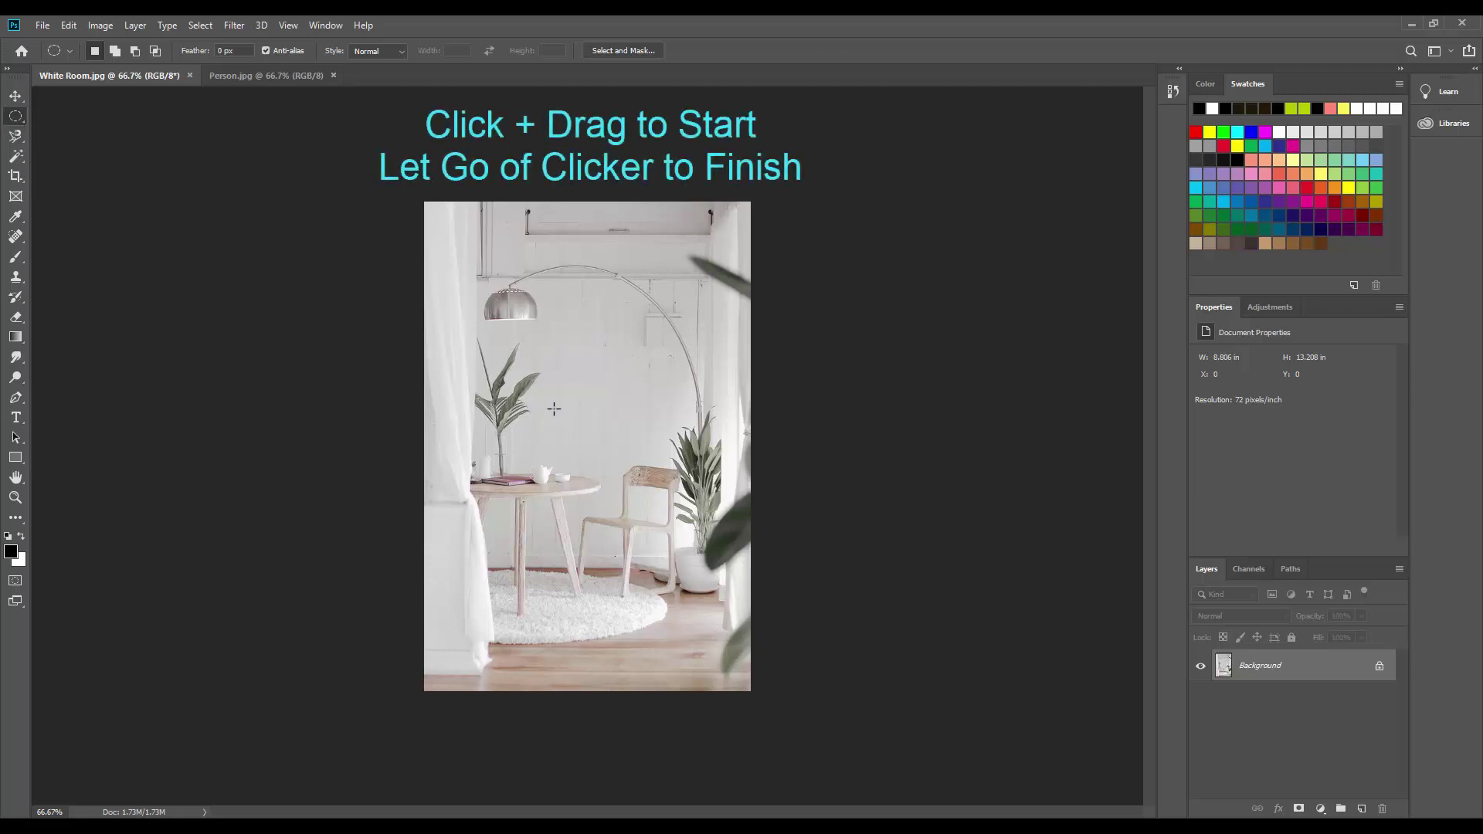
Drag a new elliptical selection around the chair, briefly holding Shift to constrain it.
left_click_drag(553, 409, 705, 639)
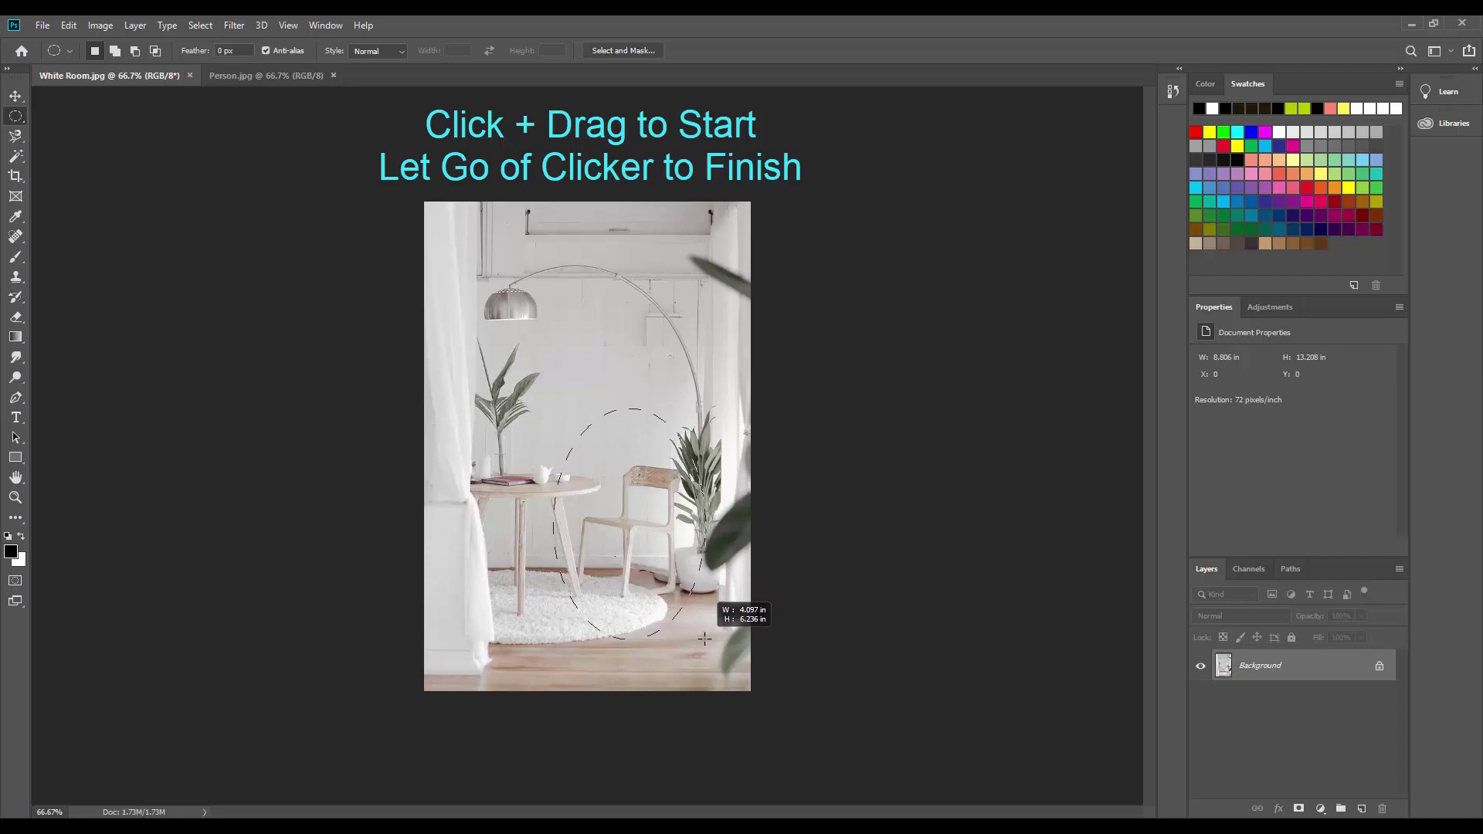
mouse_move(705, 639)
left_mouse_down()
mouse_move(740, 786)
mouse_move(709, 638)
left_mouse_up()
key("shift")
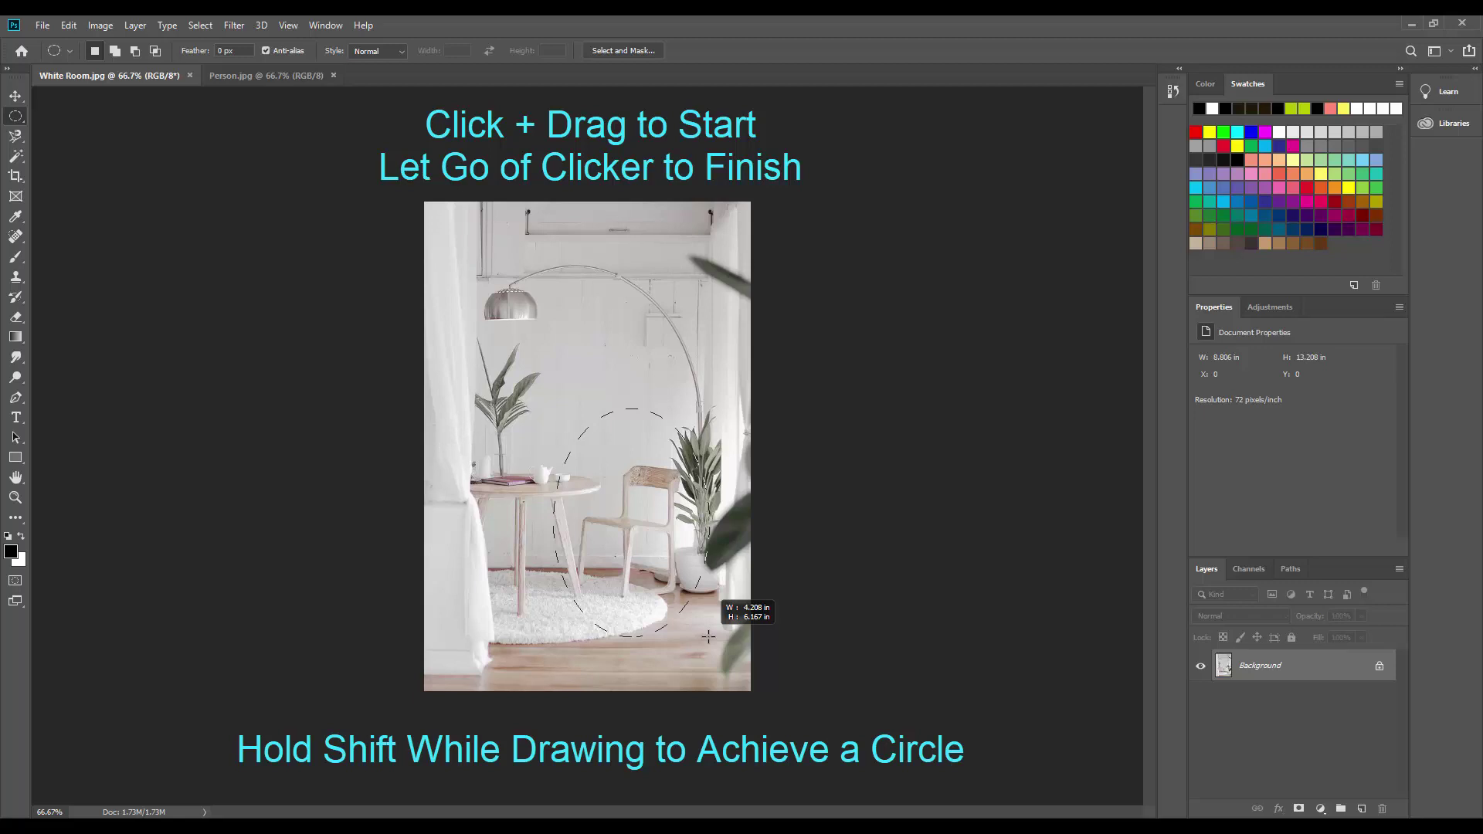
left_click_drag(709, 637, 709, 635)
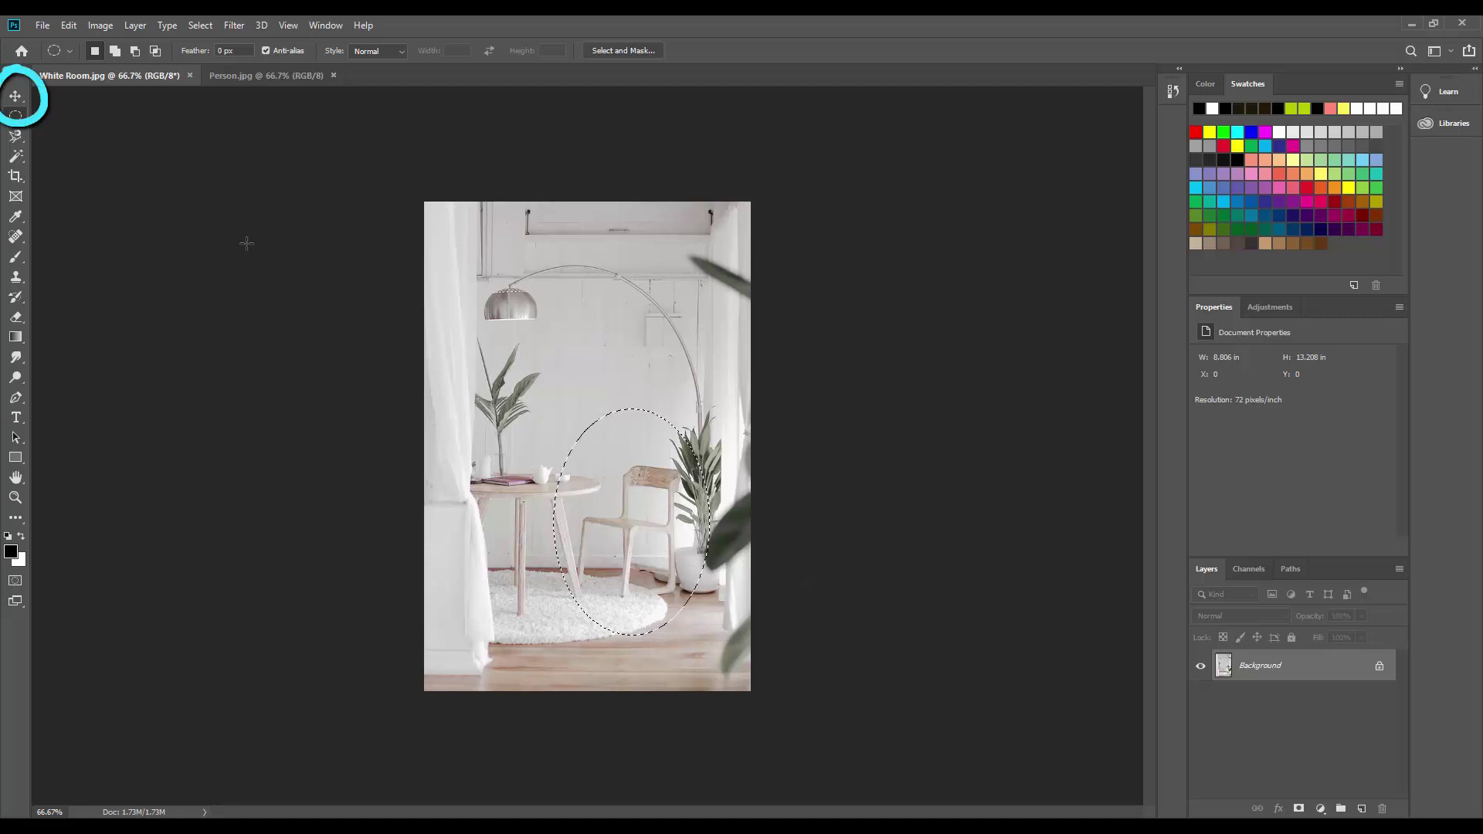
With the Move tool, drag the oval chair selection up and to the left.
left_click(16, 96)
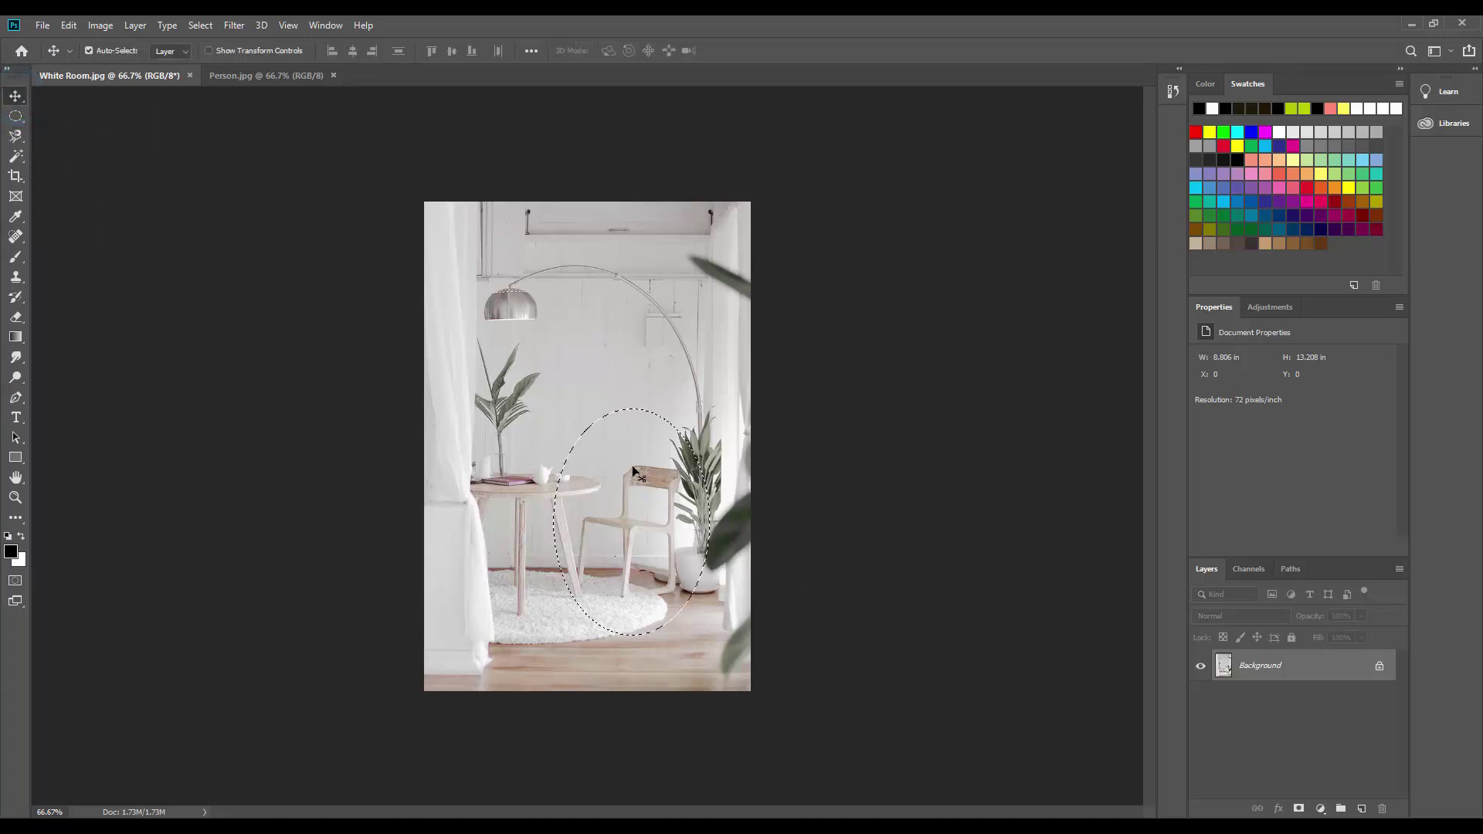
left_click_drag(633, 470, 513, 340)
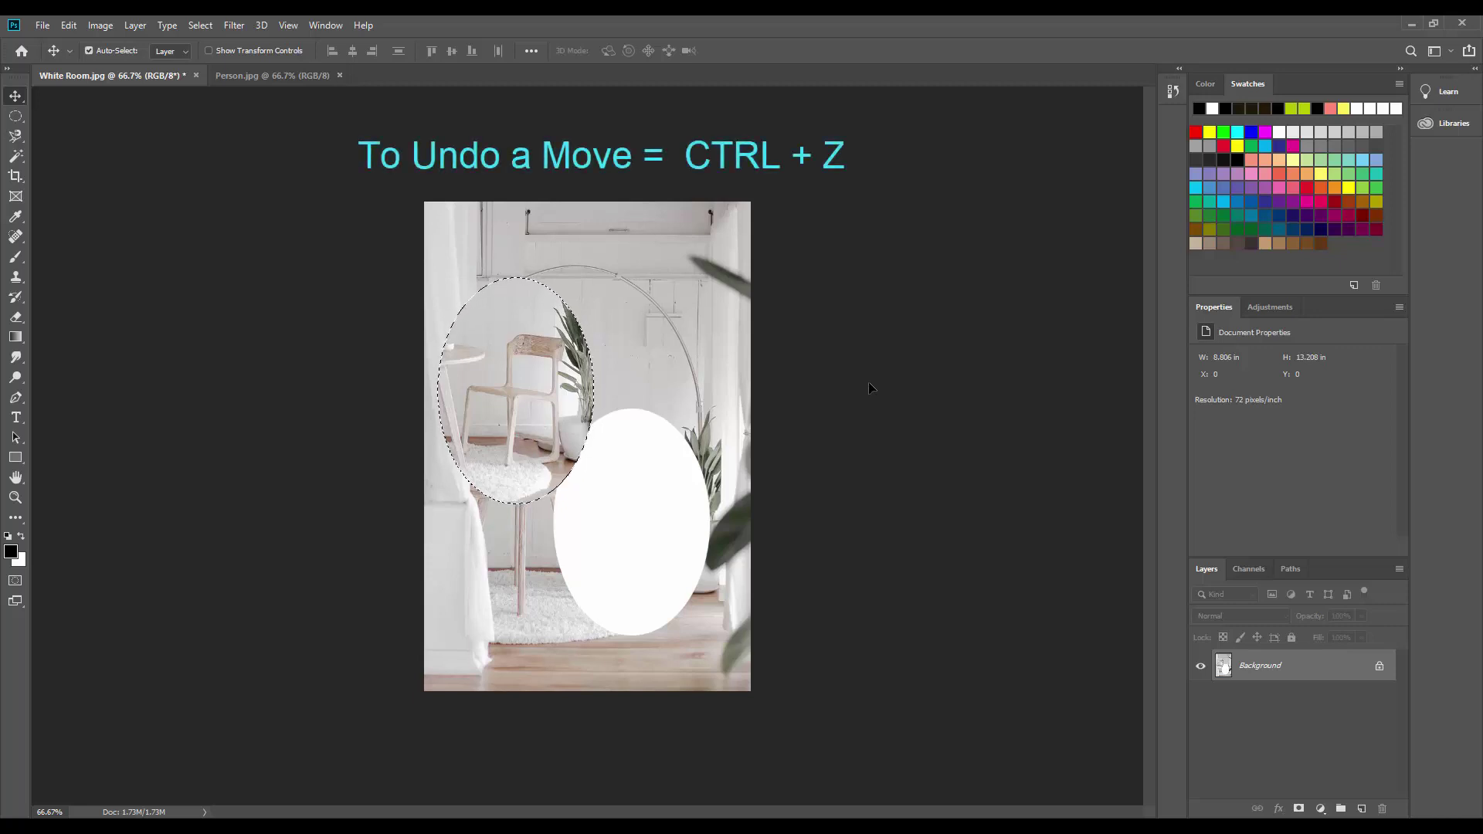
Undo the move with Edit > Undo Move, restoring the chair and keeping the oval selection.
left_click(65, 26)
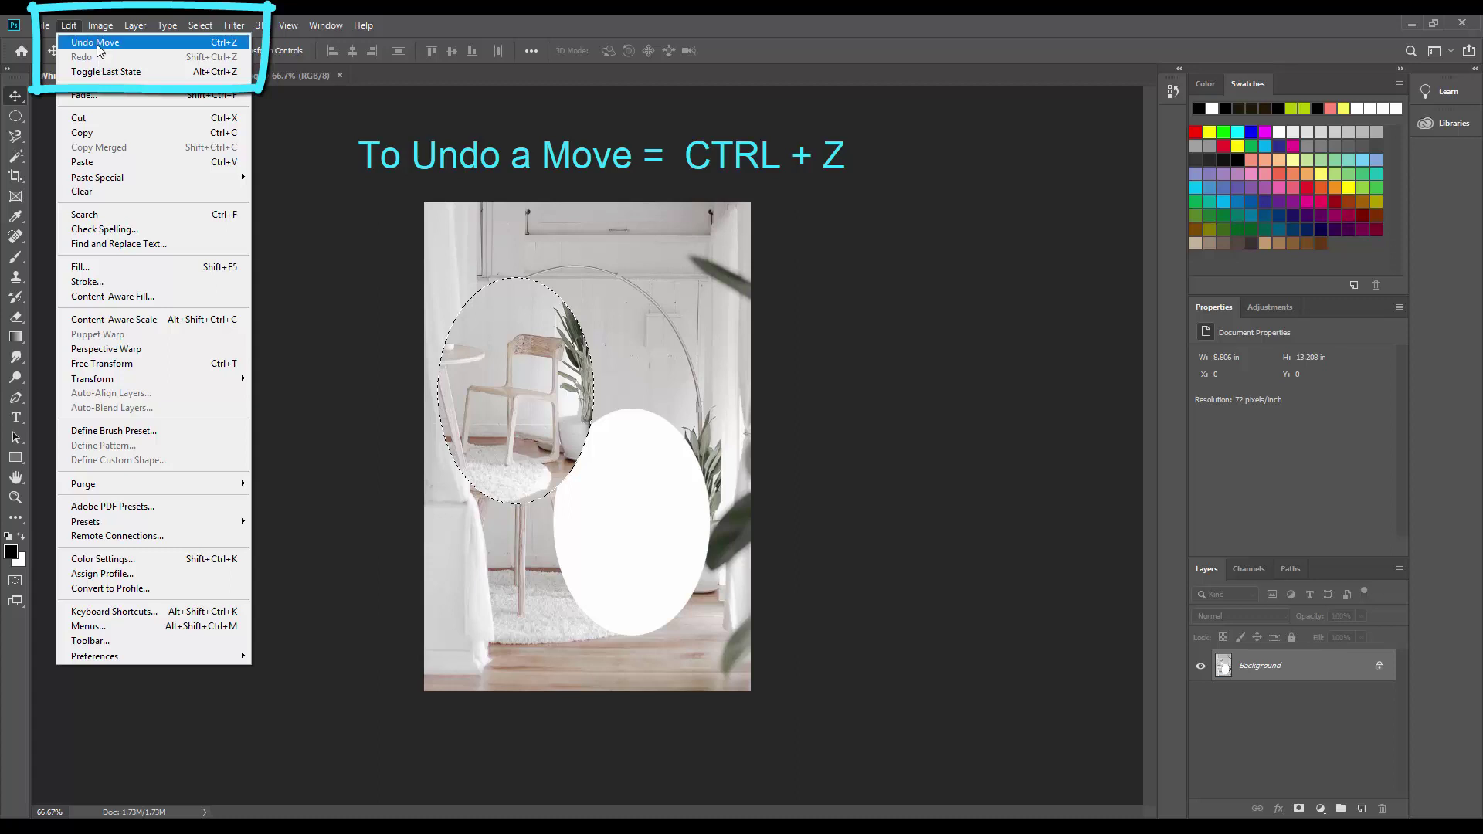
left_click(96, 44)
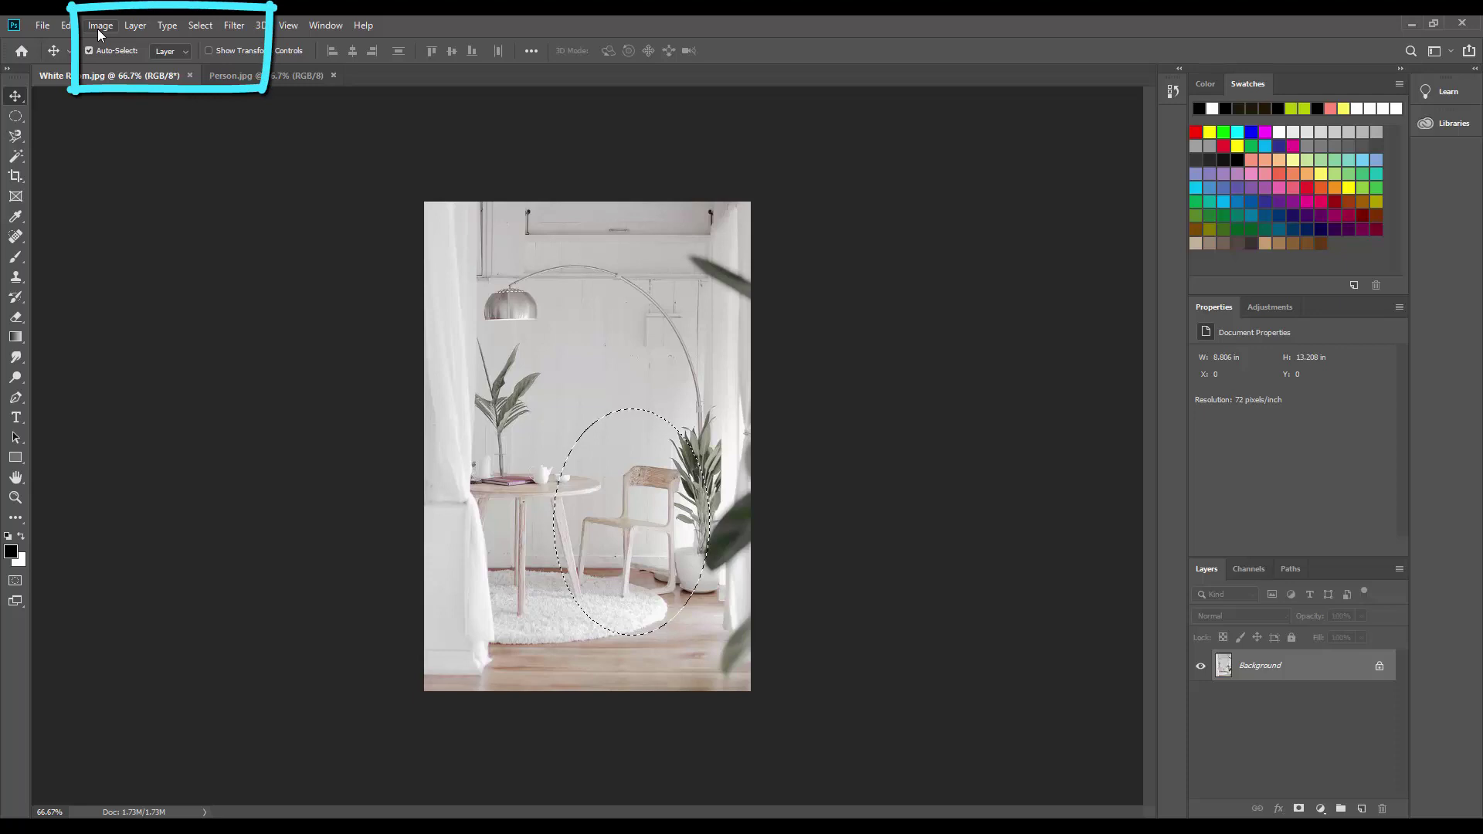
left_click(99, 31)
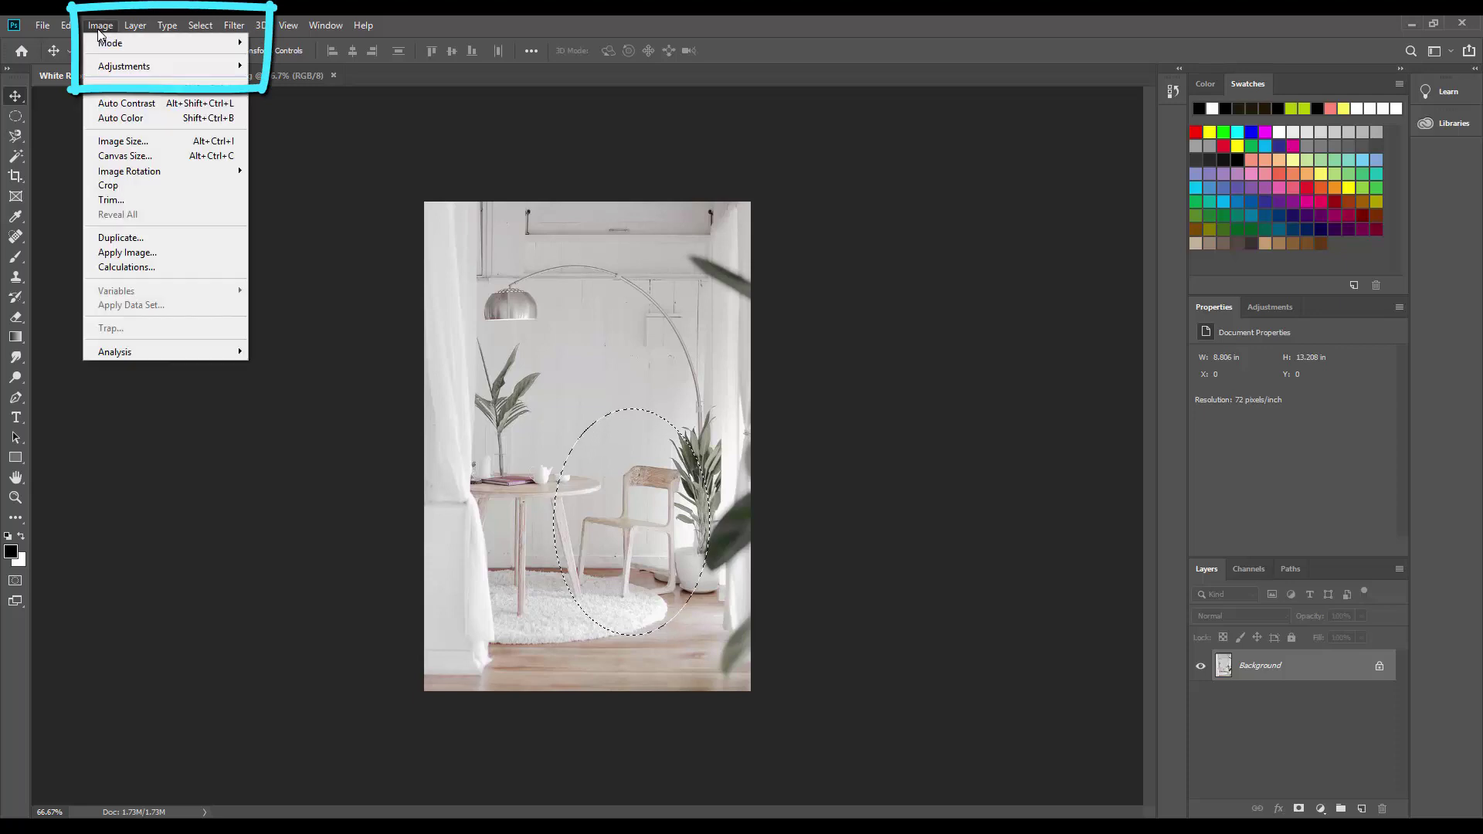
mouse_move(114, 66)
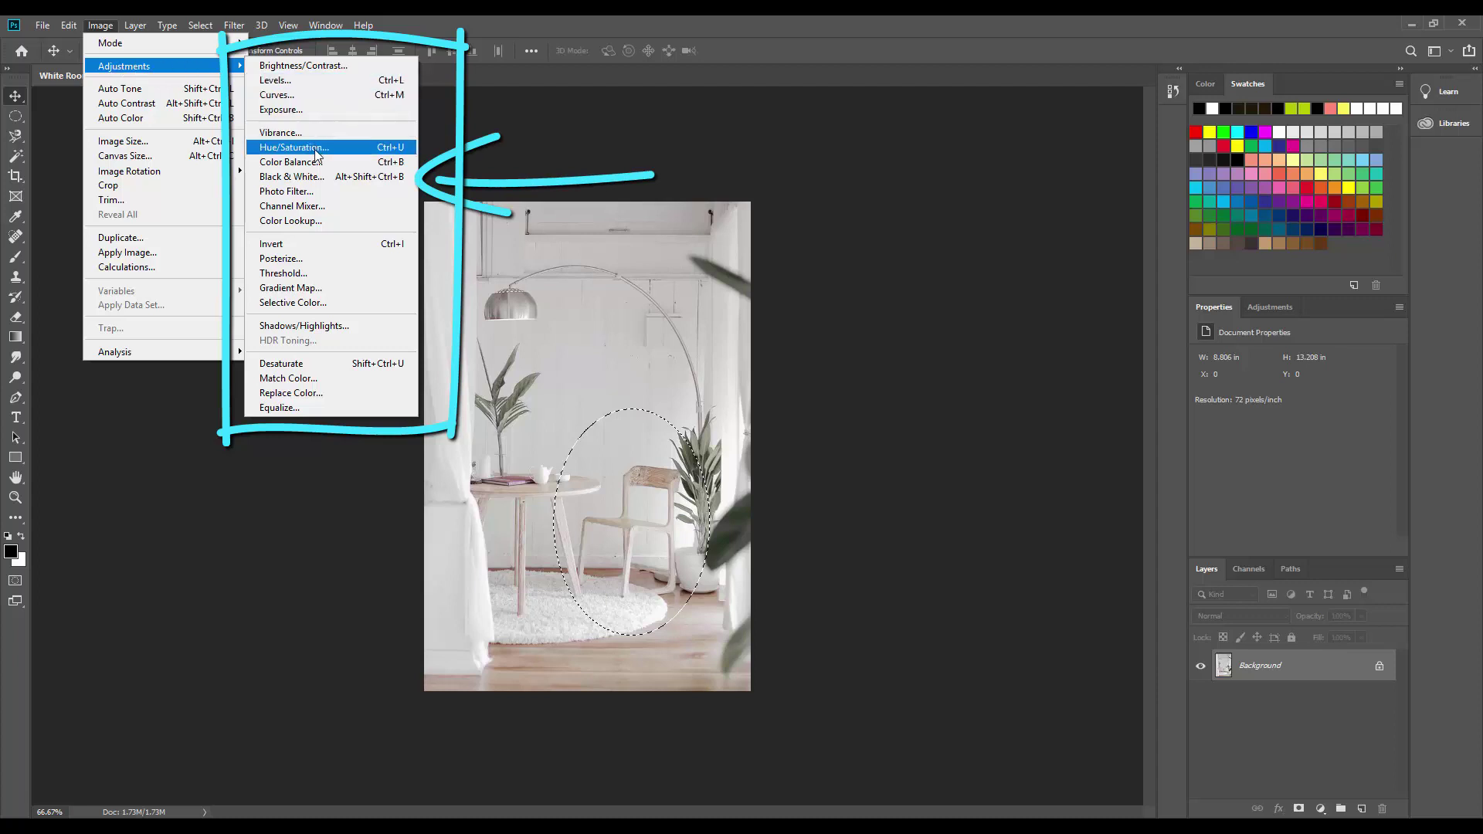
left_click(313, 179)
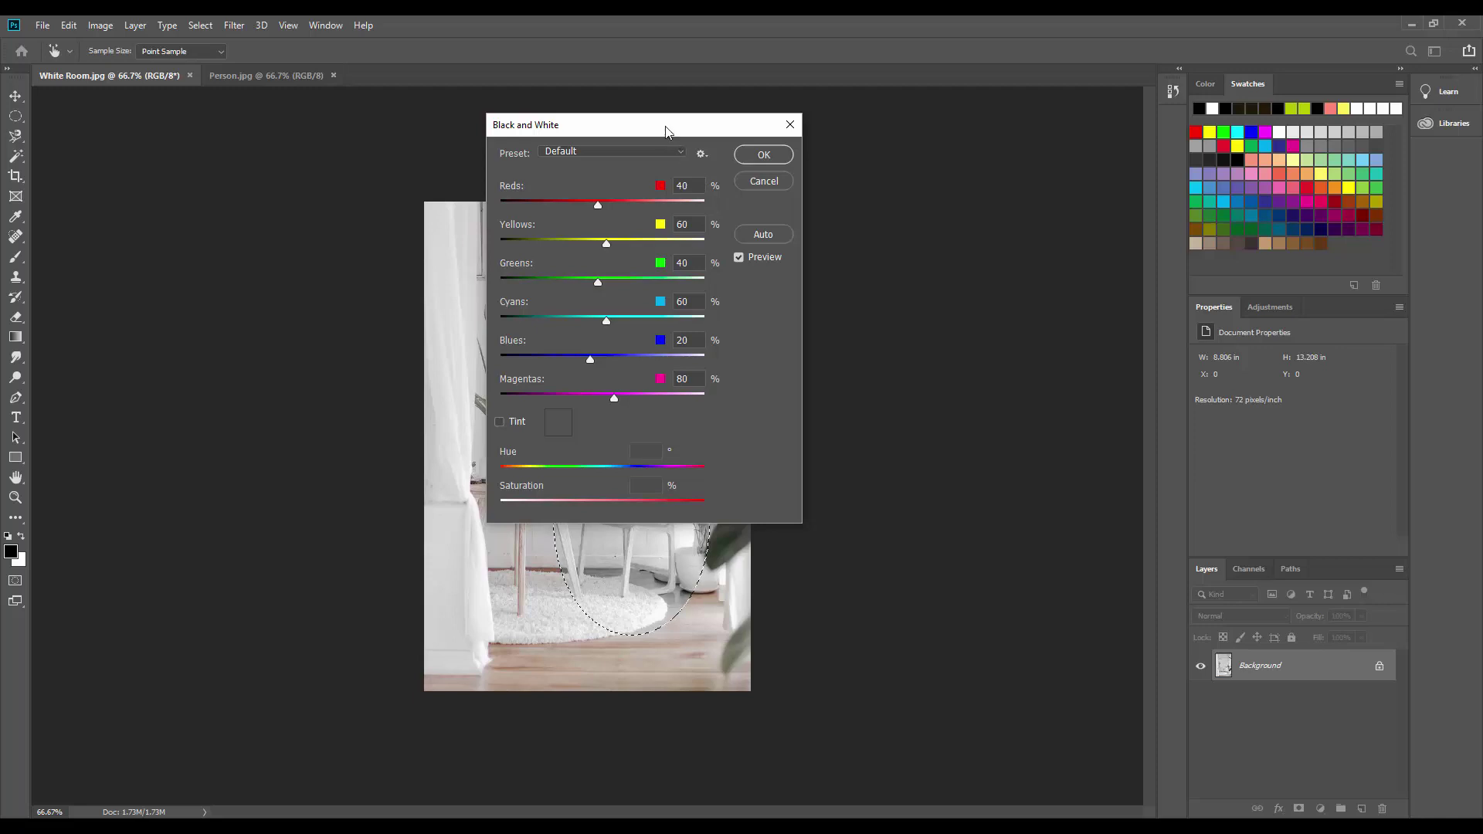
left_click_drag(666, 126, 974, 154)
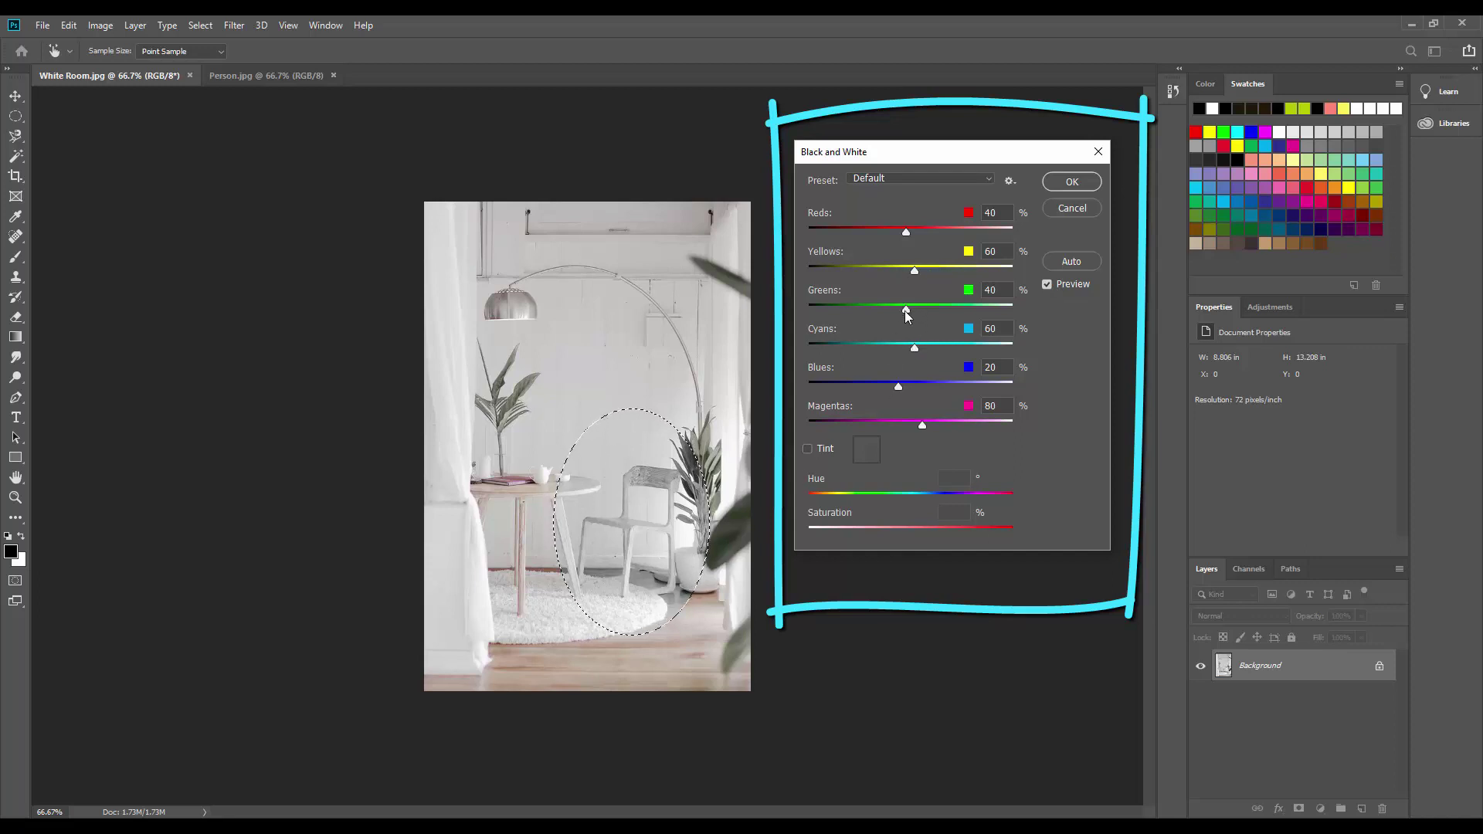
mouse_move(906, 310)
left_mouse_down()
mouse_move(1005, 309)
mouse_move(884, 307)
left_mouse_up()
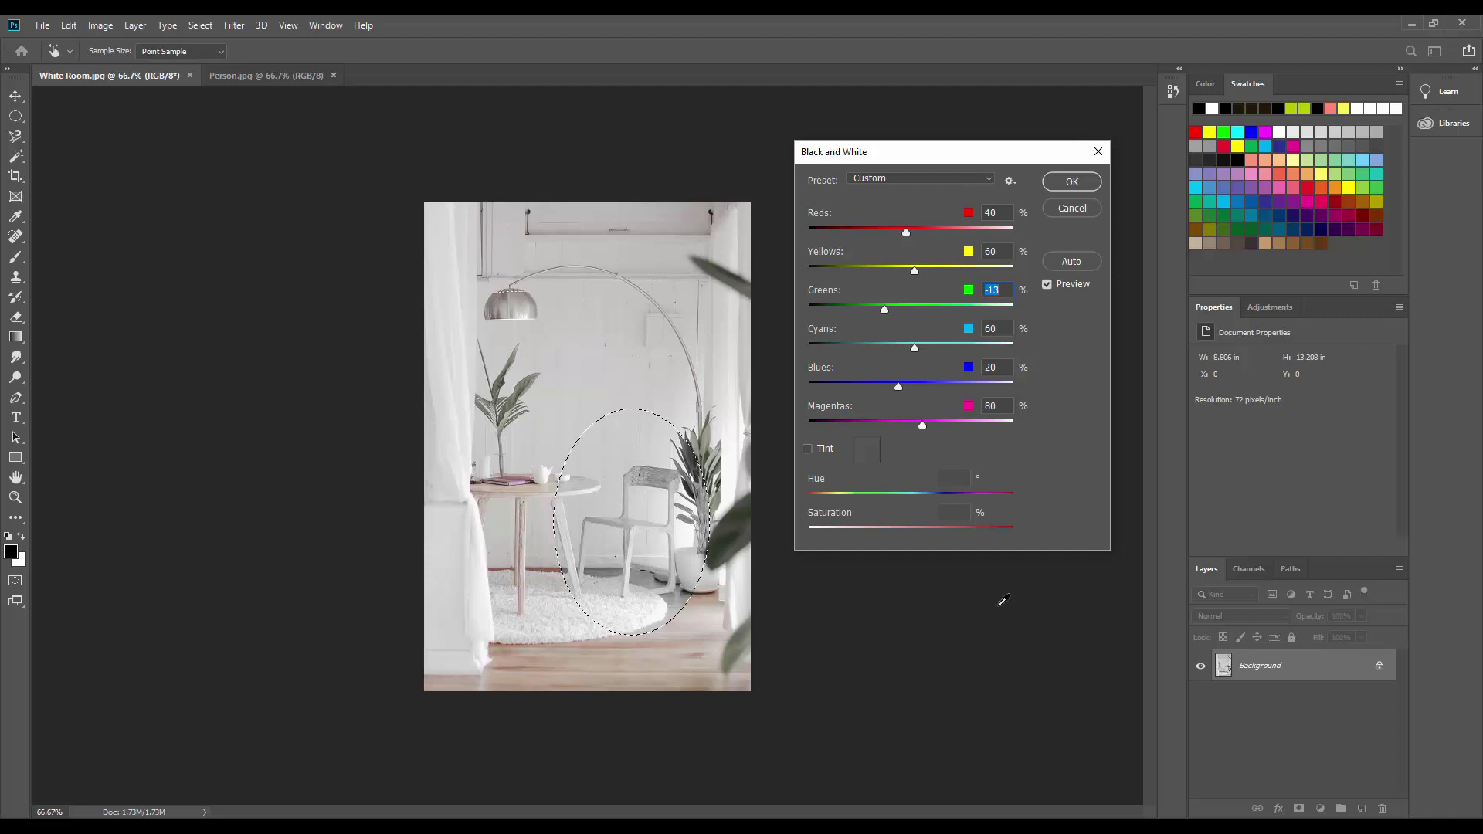
left_click(1072, 208)
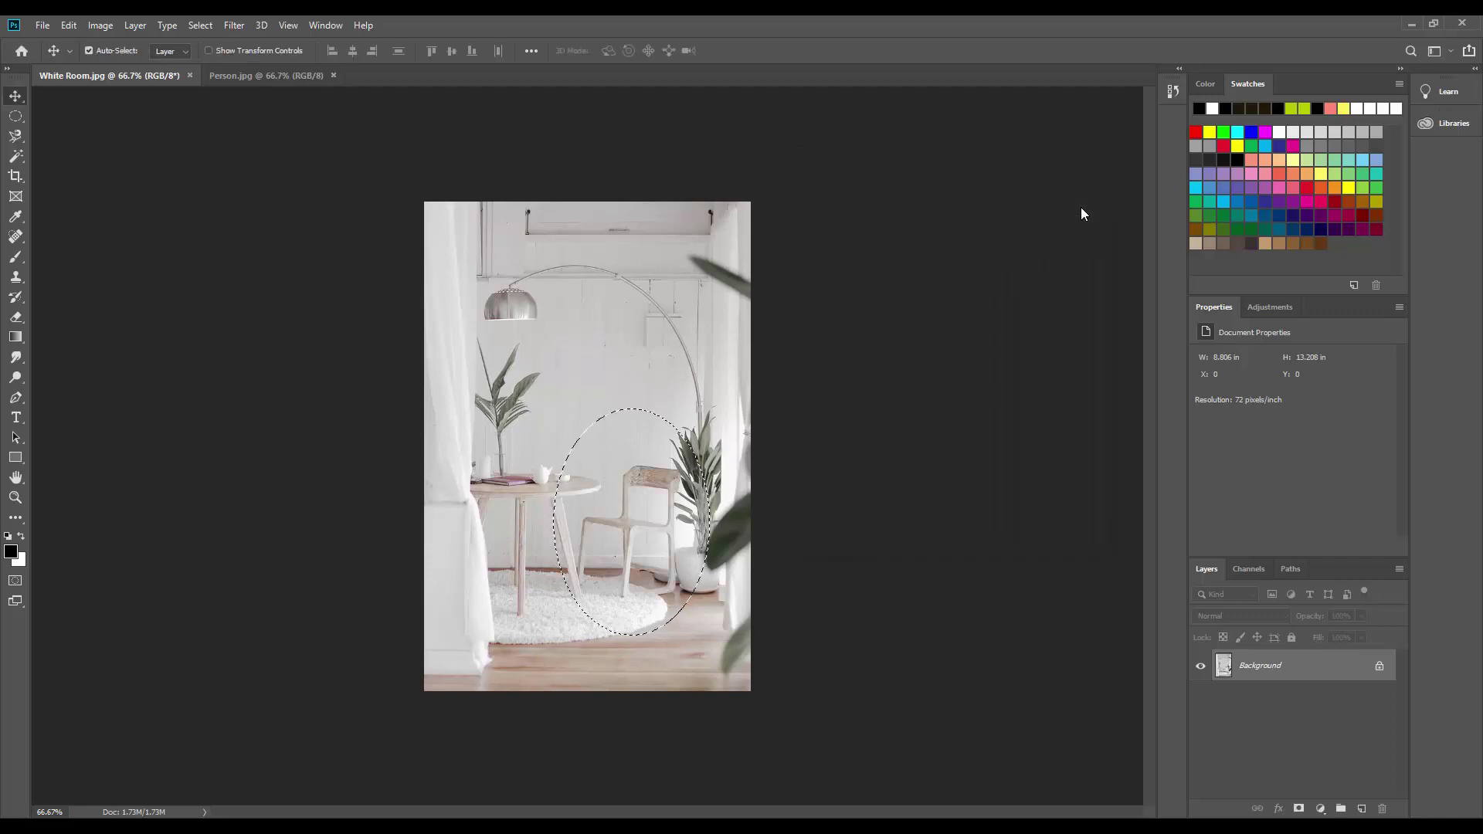
left_click(233, 27)
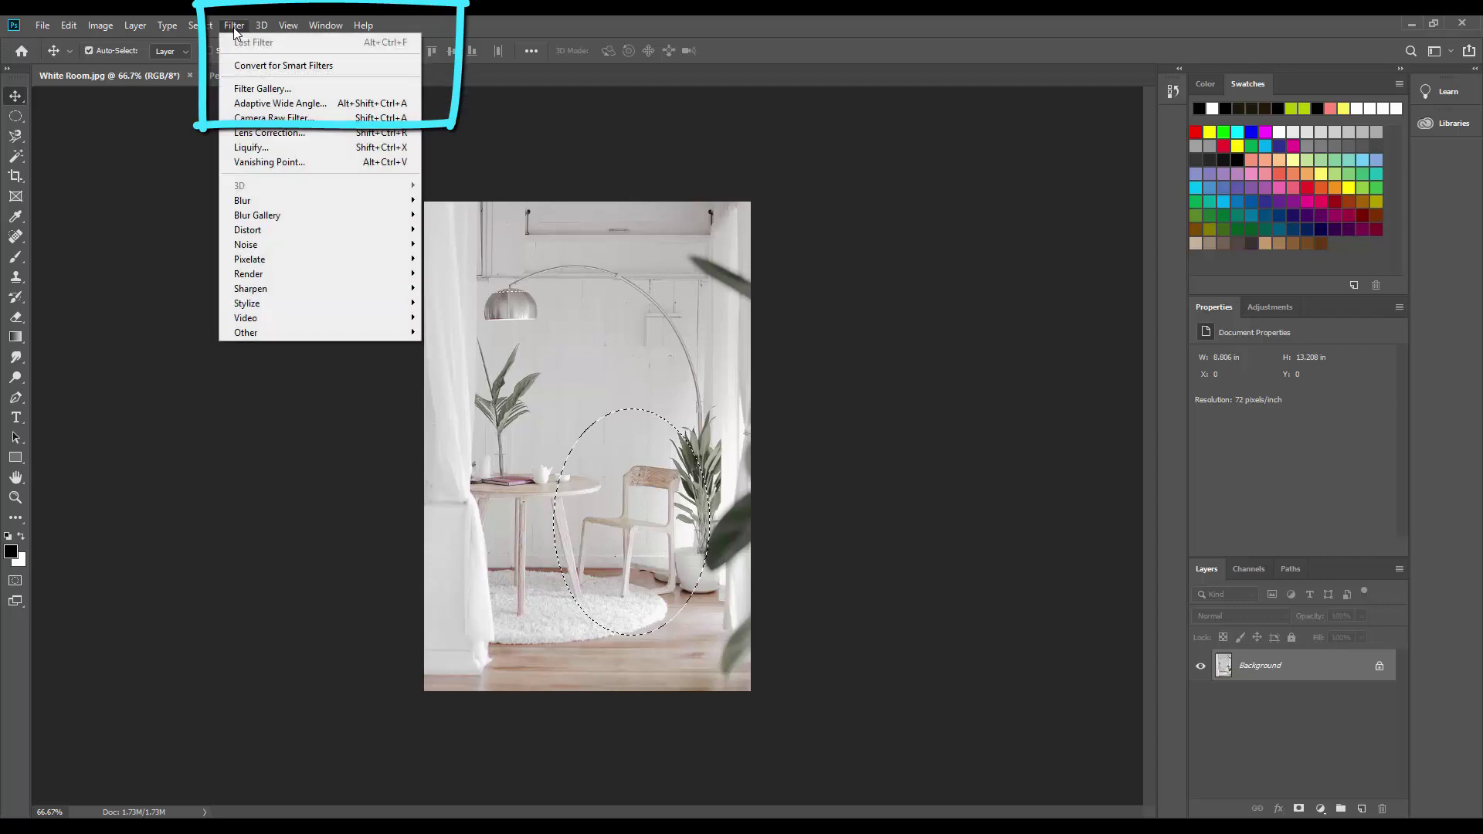
left_click(264, 88)
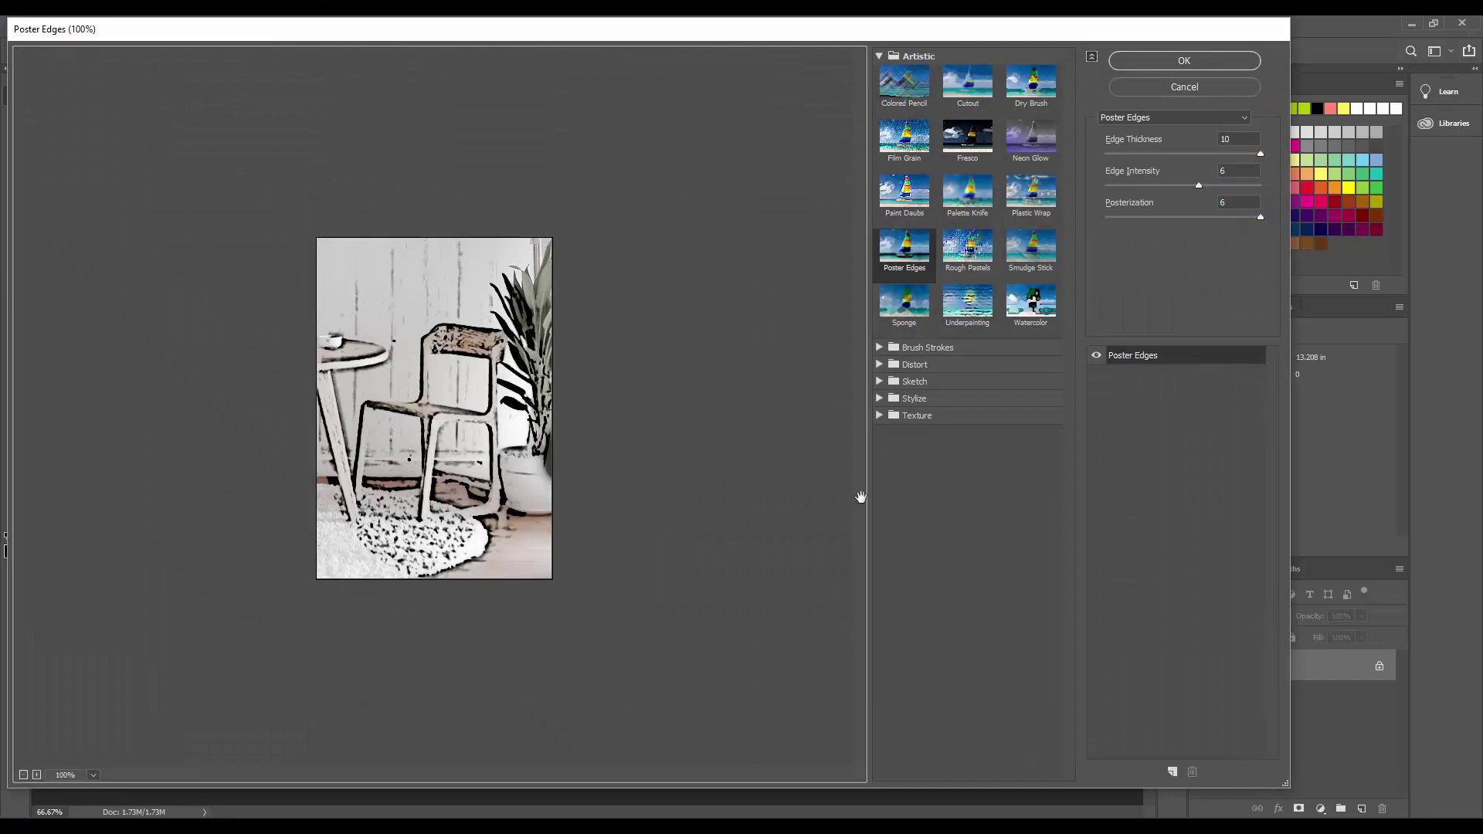
left_click(913, 95)
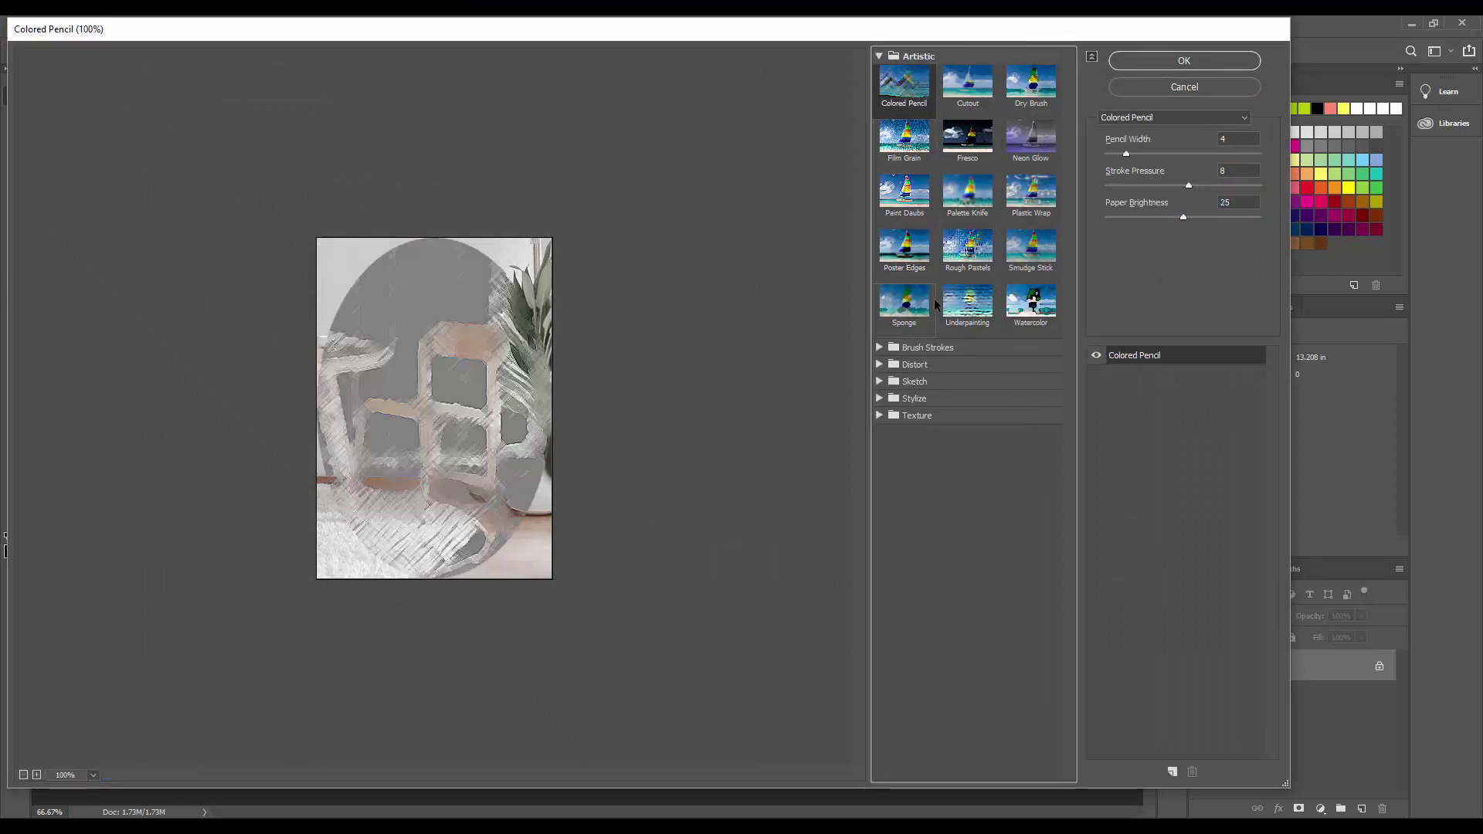
left_click(905, 251)
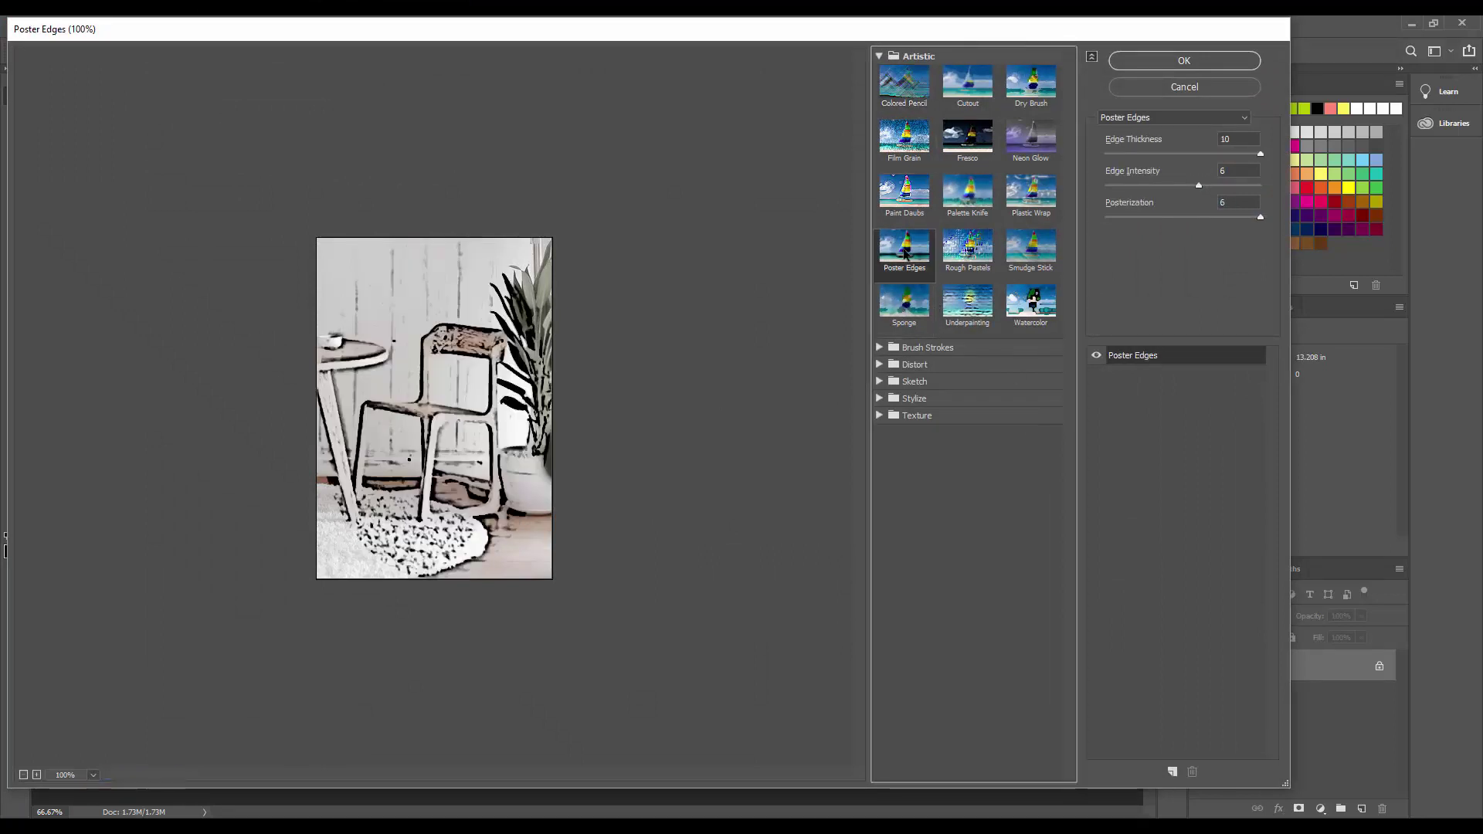
left_click(920, 205)
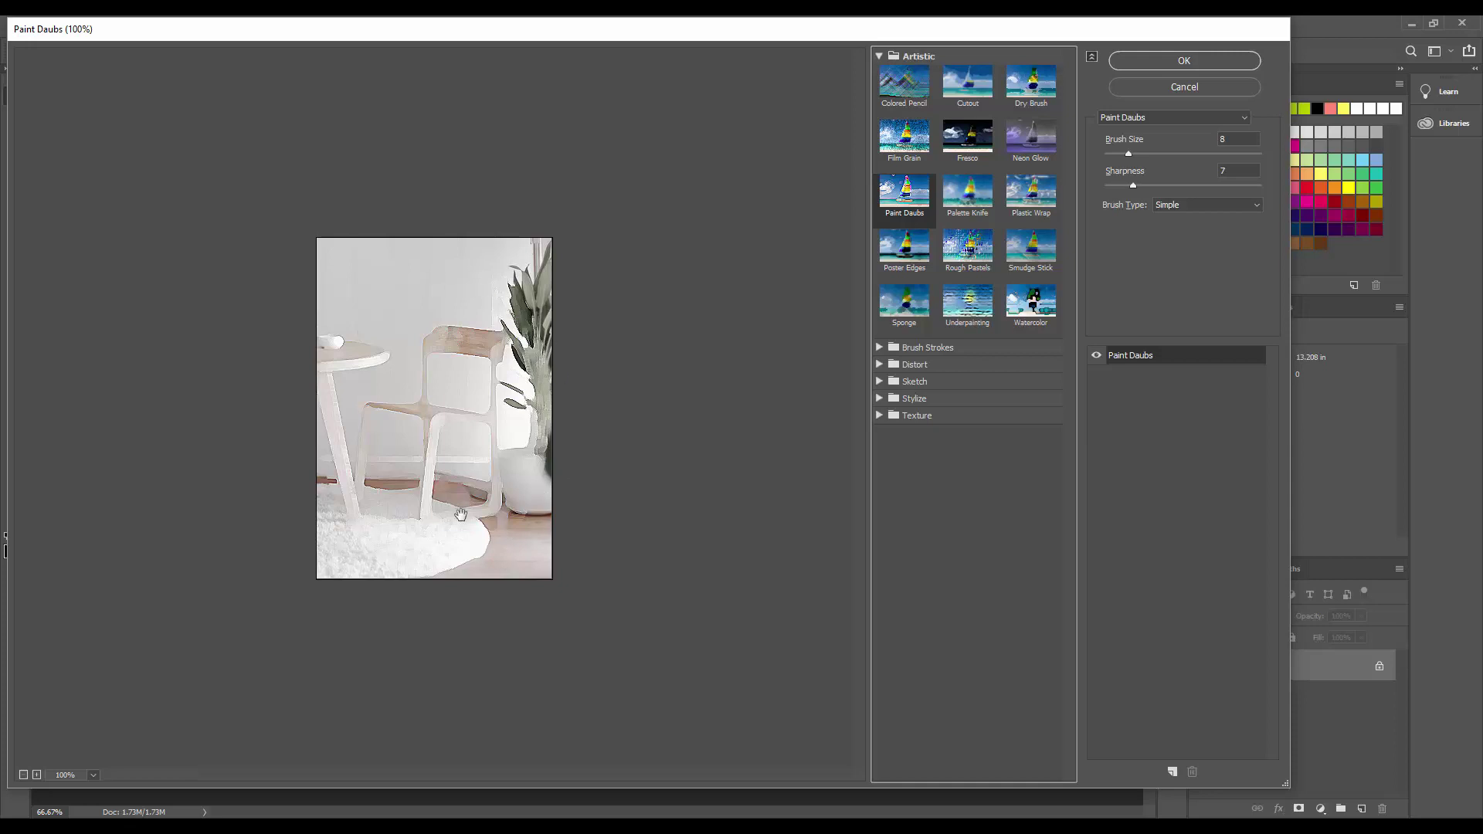
left_click(1043, 308)
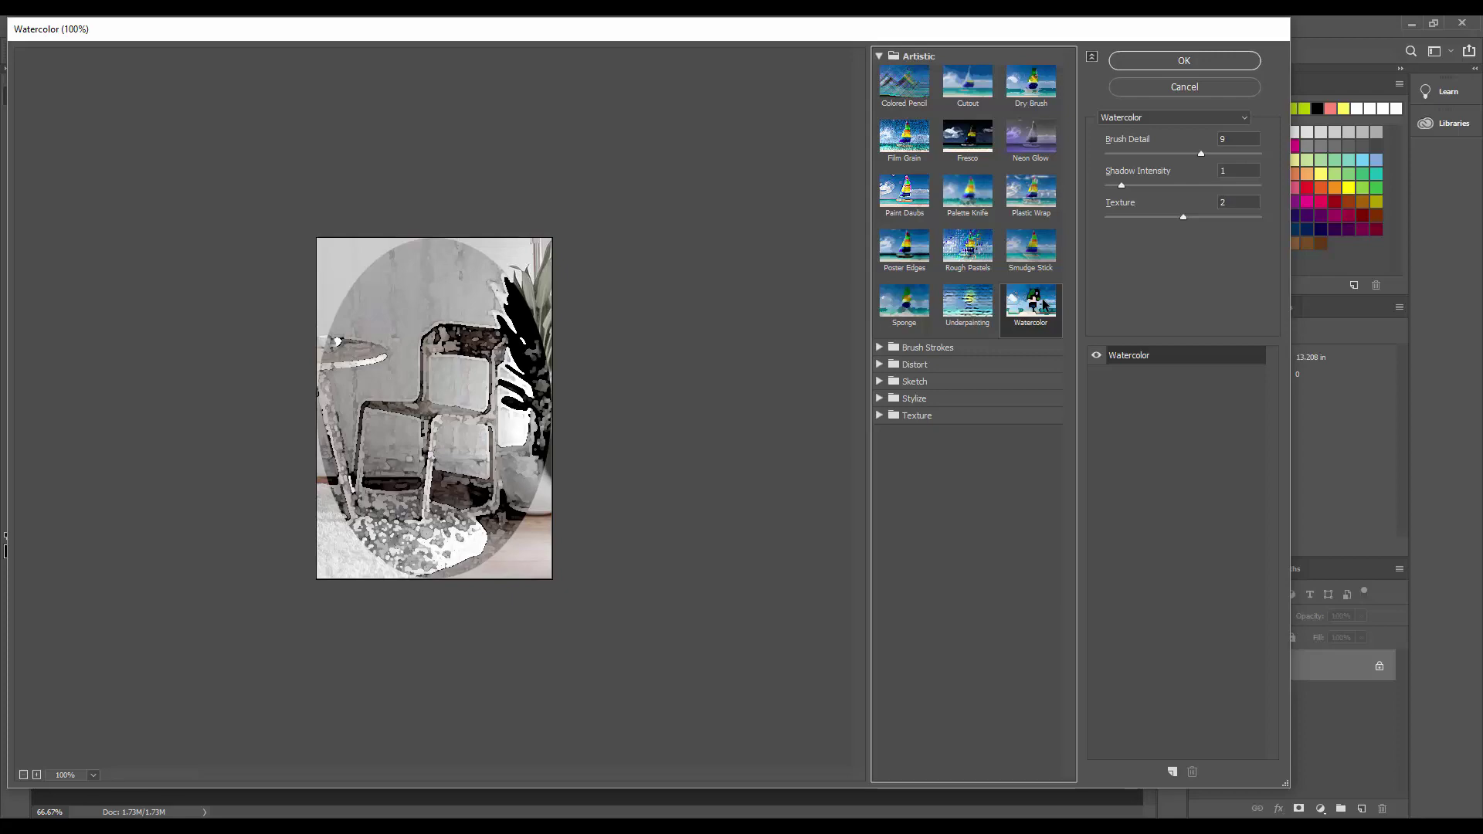
left_click(1177, 83)
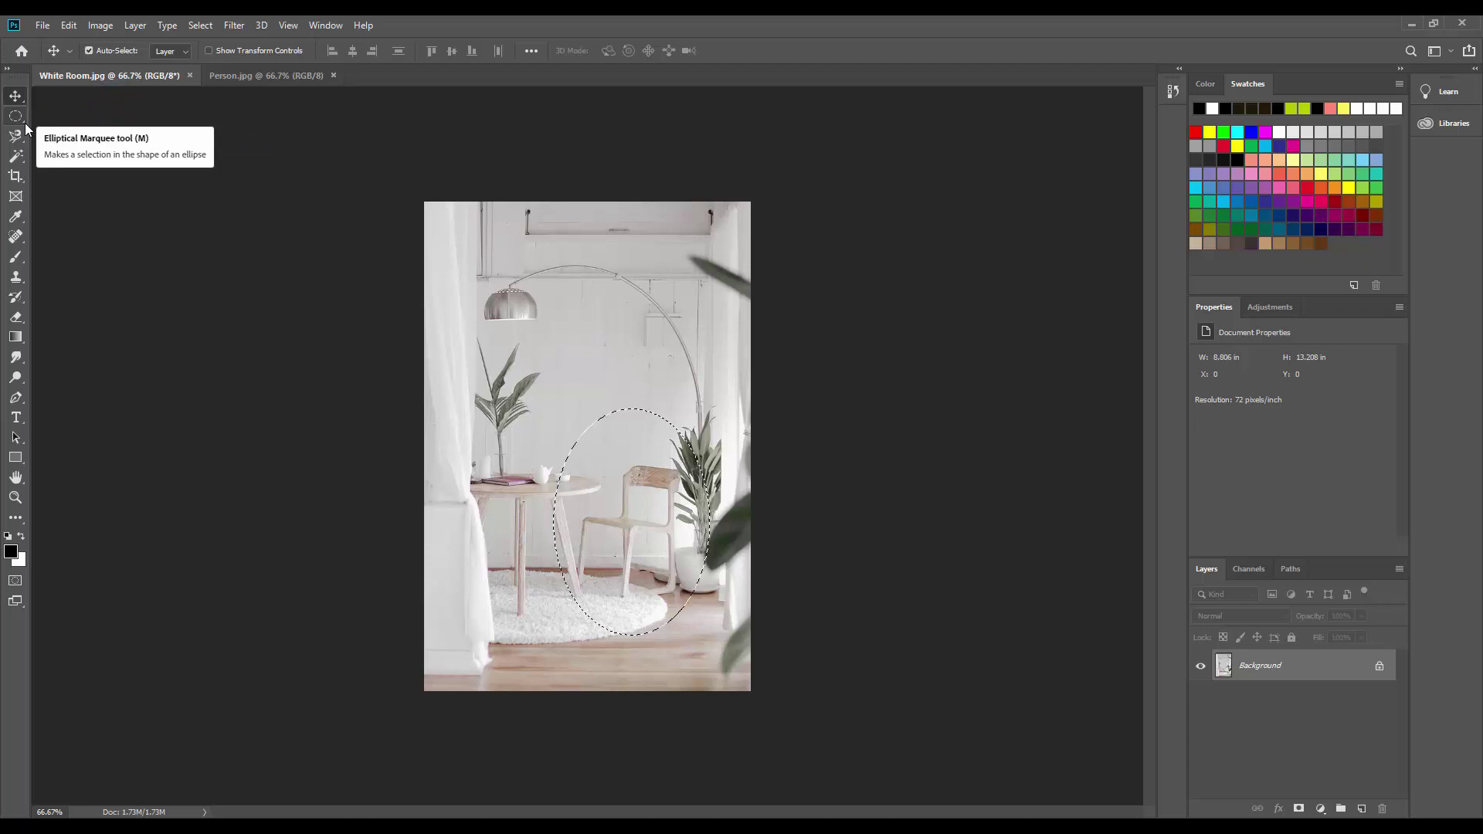
Show the four marquee tool shapes in the toolbar flyout.
left_click(20, 121)
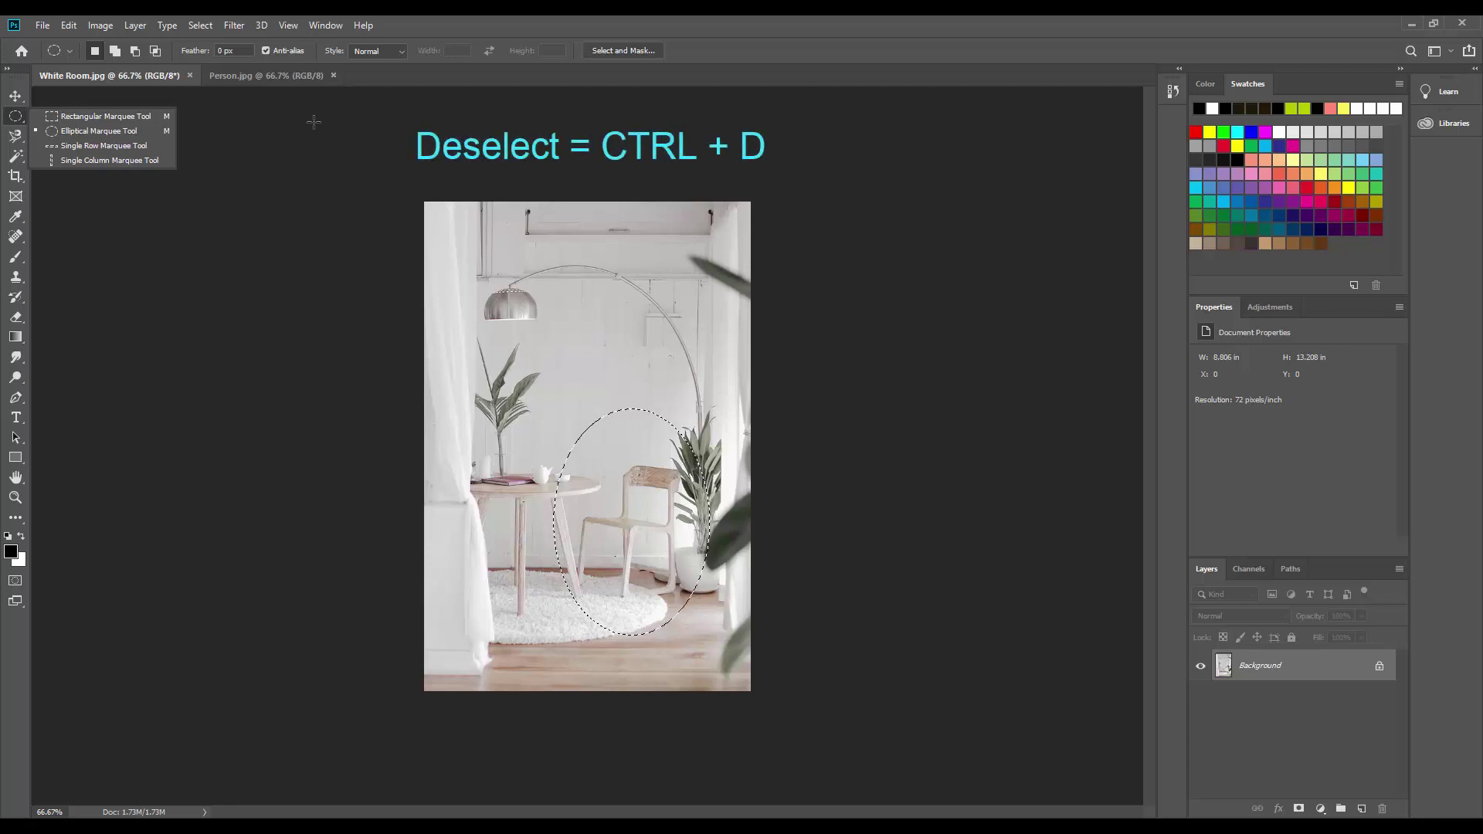
Deselect the oval with Ctrl+D and activate the Lasso tool with L.
key("ctrl+d")
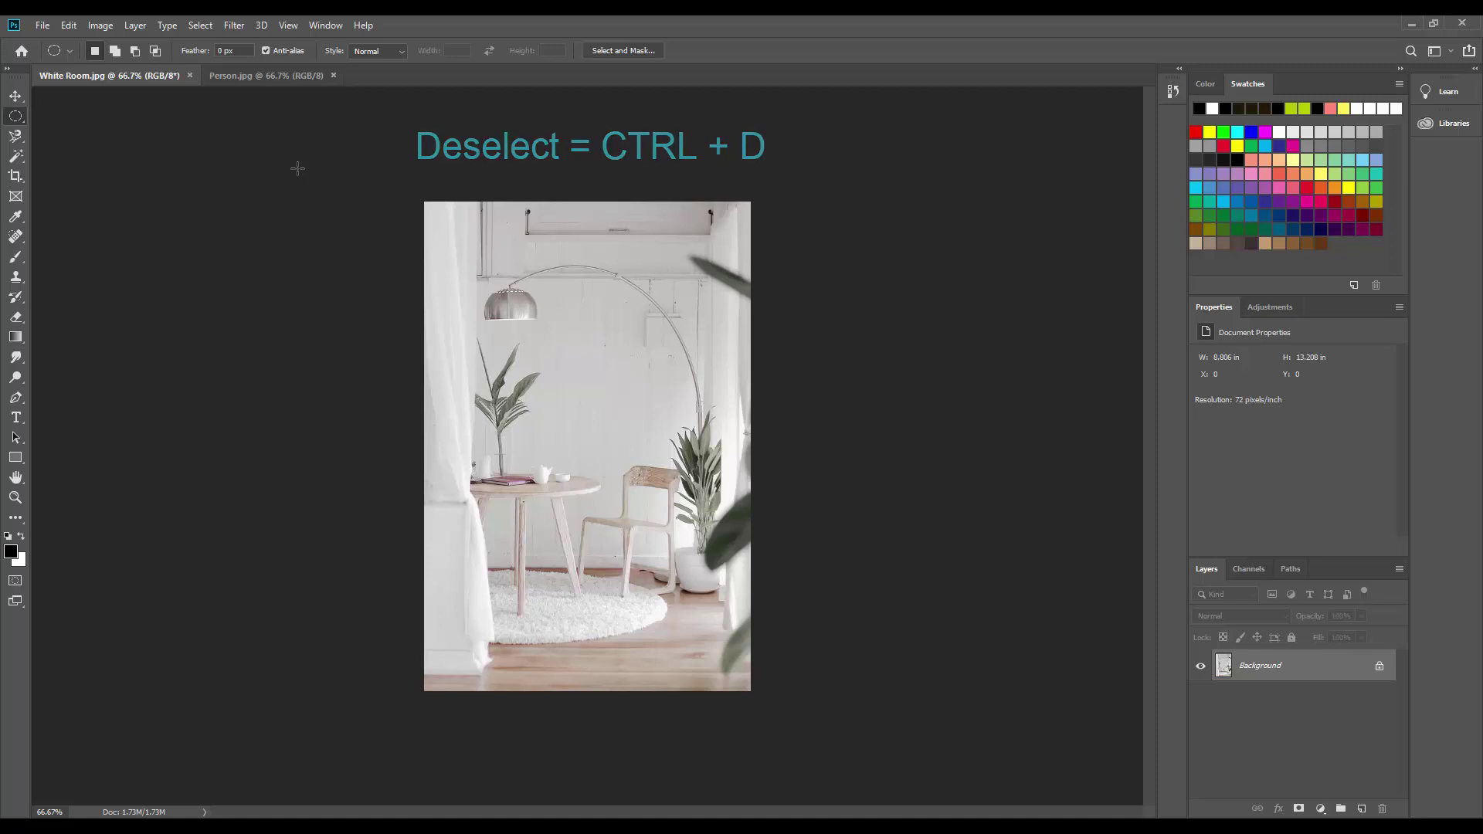
key("l")
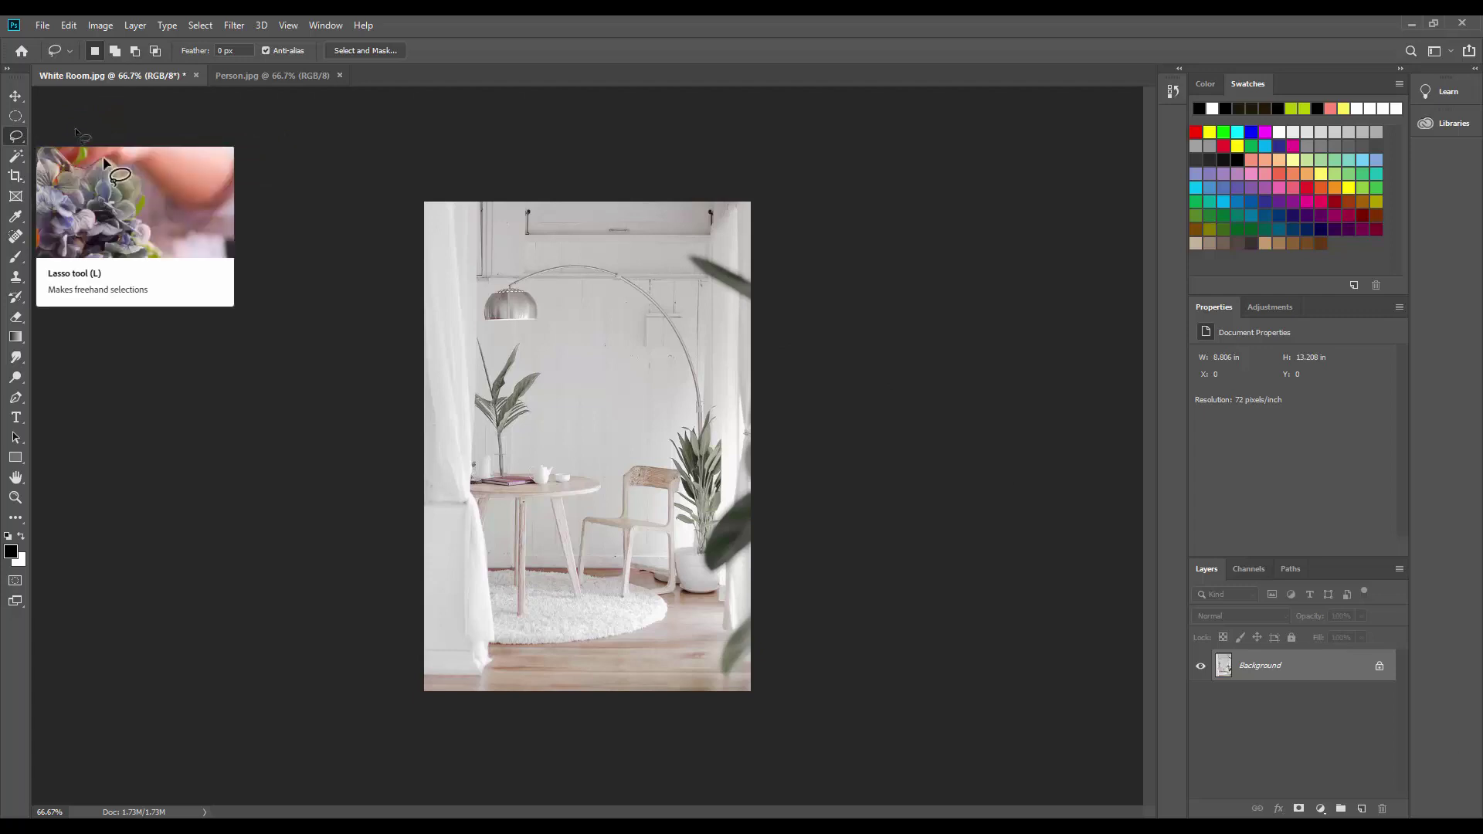
Show the Lasso, Polygonal Lasso and Magnetic Lasso options in the toolbar flyout.
right_click(26, 144)
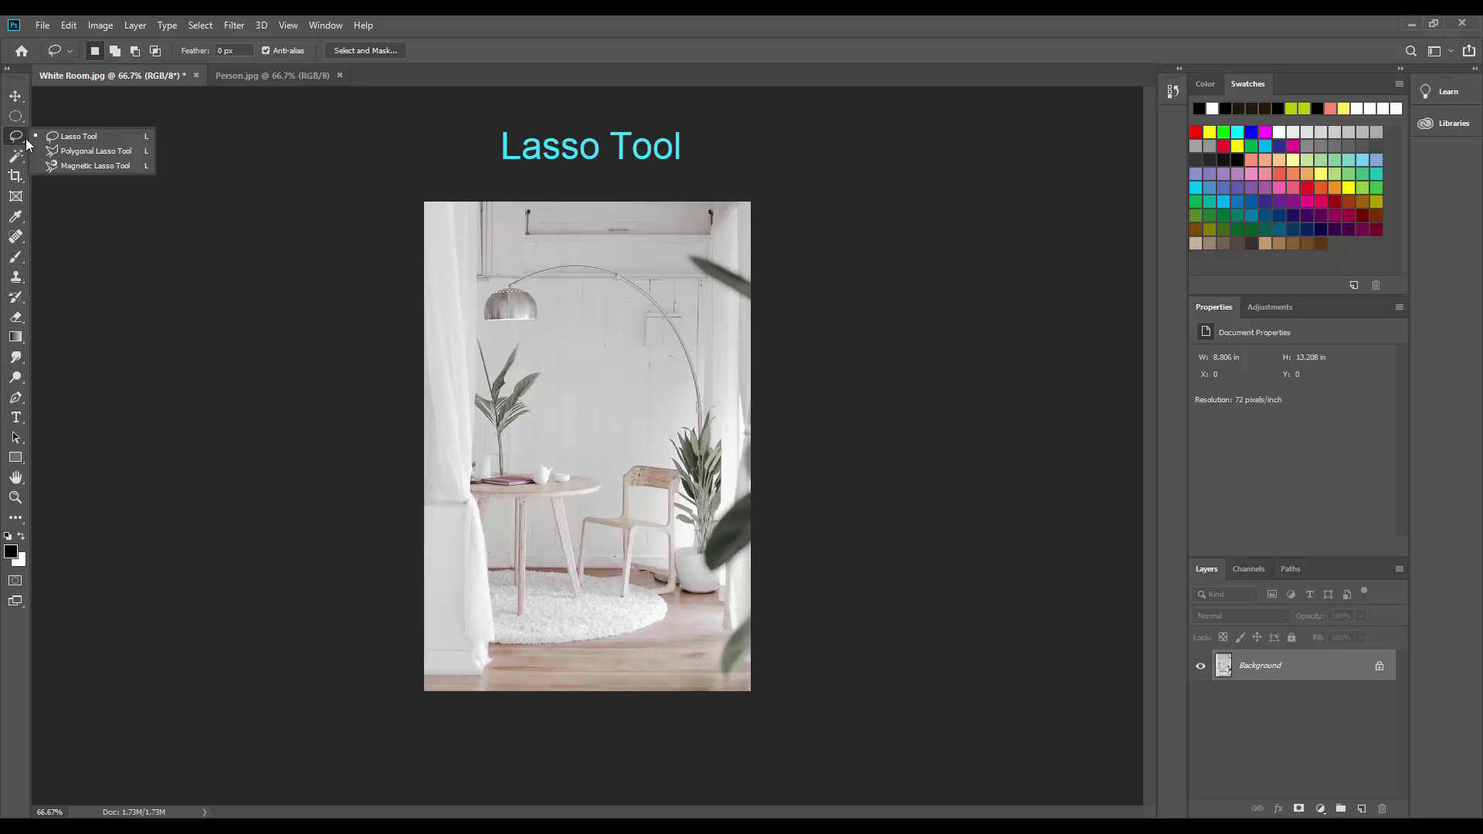
Draw a rough freehand Lasso Tool selection on the White Room photo.
left_click(79, 139)
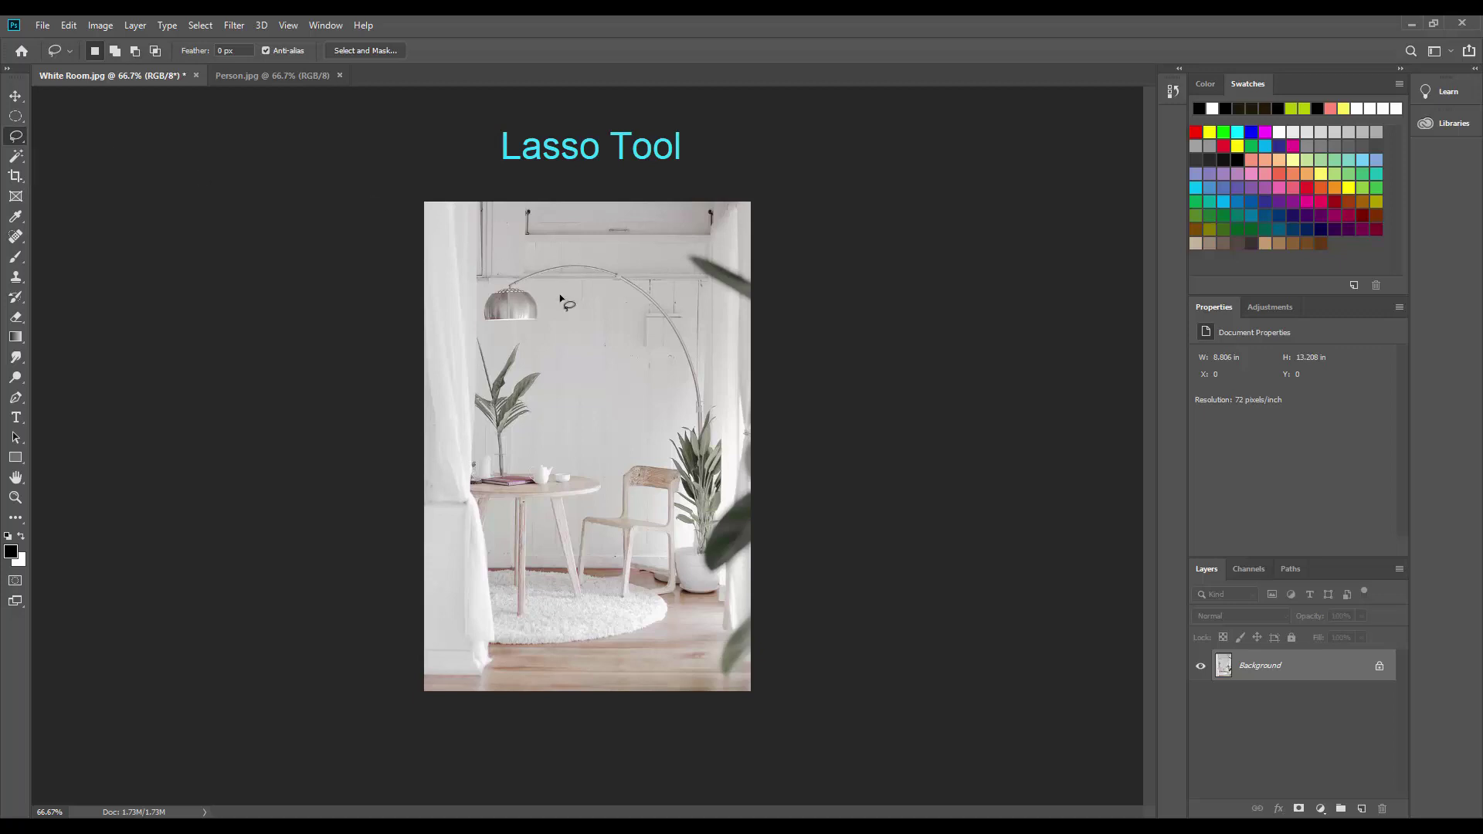
mouse_move(653, 441)
left_mouse_down()
mouse_move(605, 457)
mouse_move(604, 501)
mouse_move(564, 536)
mouse_move(570, 591)
mouse_move(603, 607)
mouse_move(663, 605)
mouse_move(691, 584)
mouse_move(694, 455)
mouse_move(647, 441)
left_mouse_up()
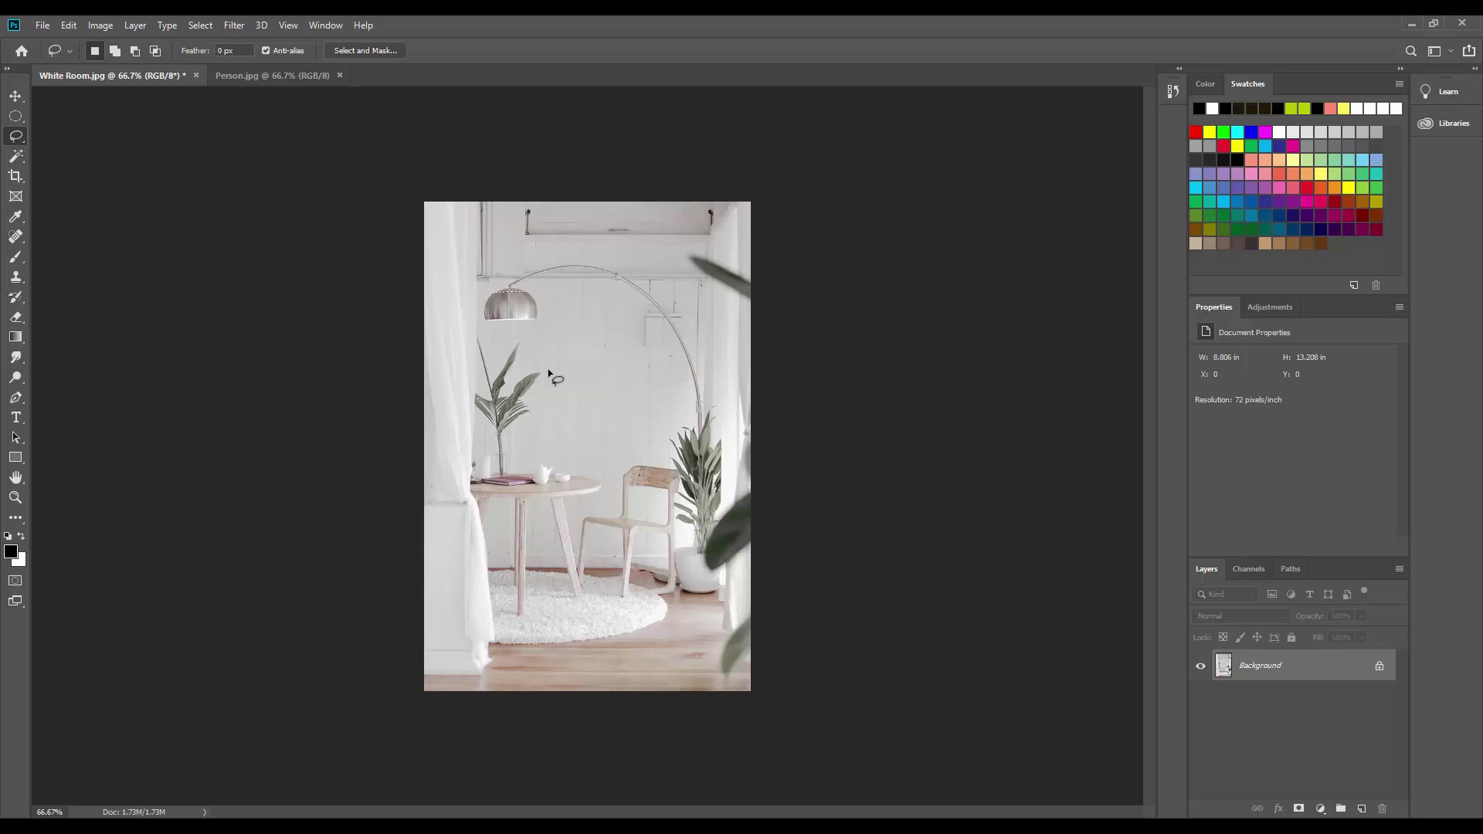
mouse_move(548, 368)
left_mouse_down()
mouse_move(494, 325)
mouse_move(465, 354)
mouse_move(497, 483)
mouse_move(513, 480)
mouse_move(518, 430)
mouse_move(550, 371)
left_mouse_up()
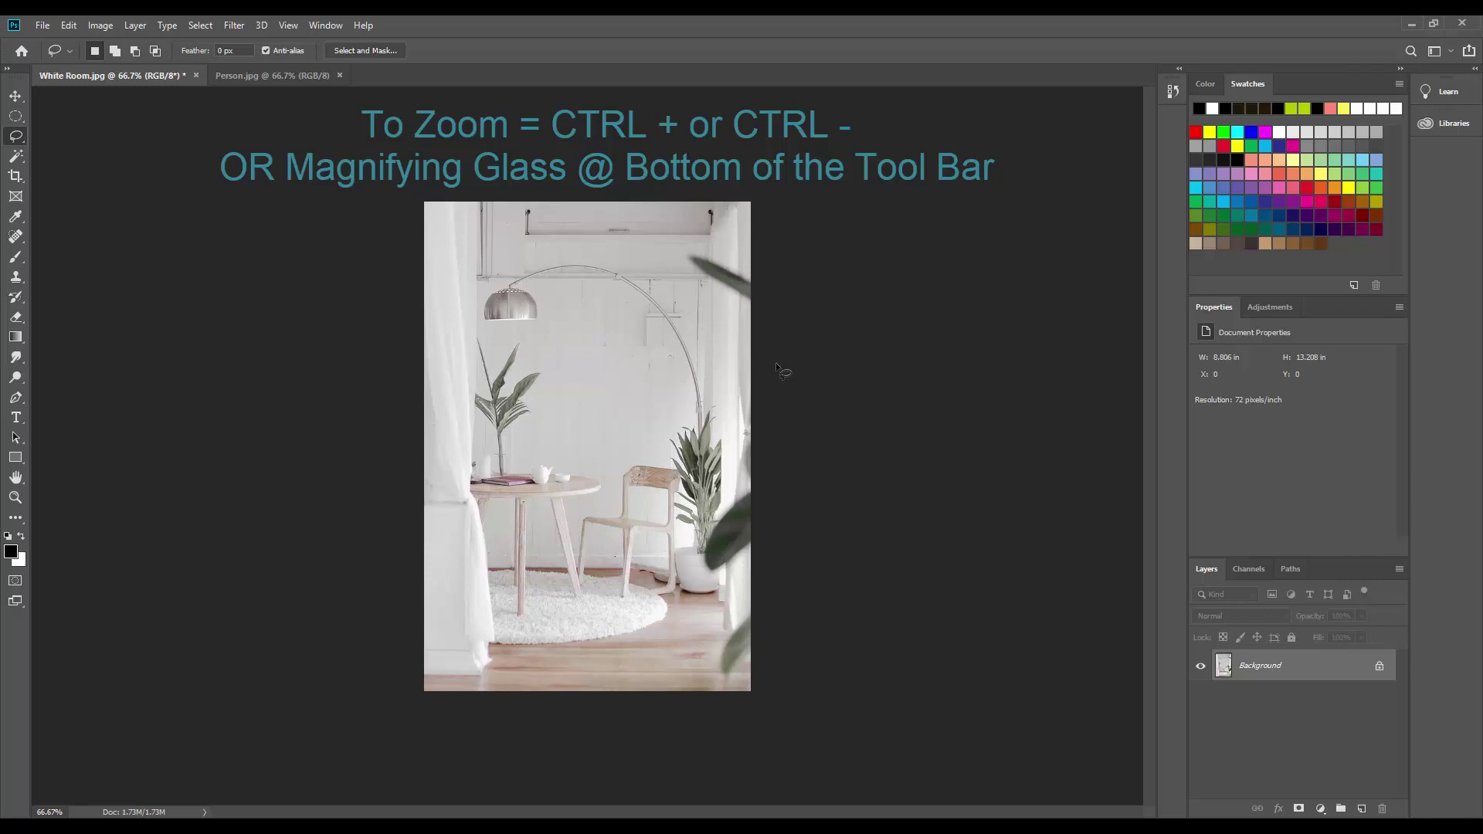
Zoom the photo to 200%, then scrubby-zoom on the chair back to about 339%.
key("ctrl+plus")
key("ctrl+plus")
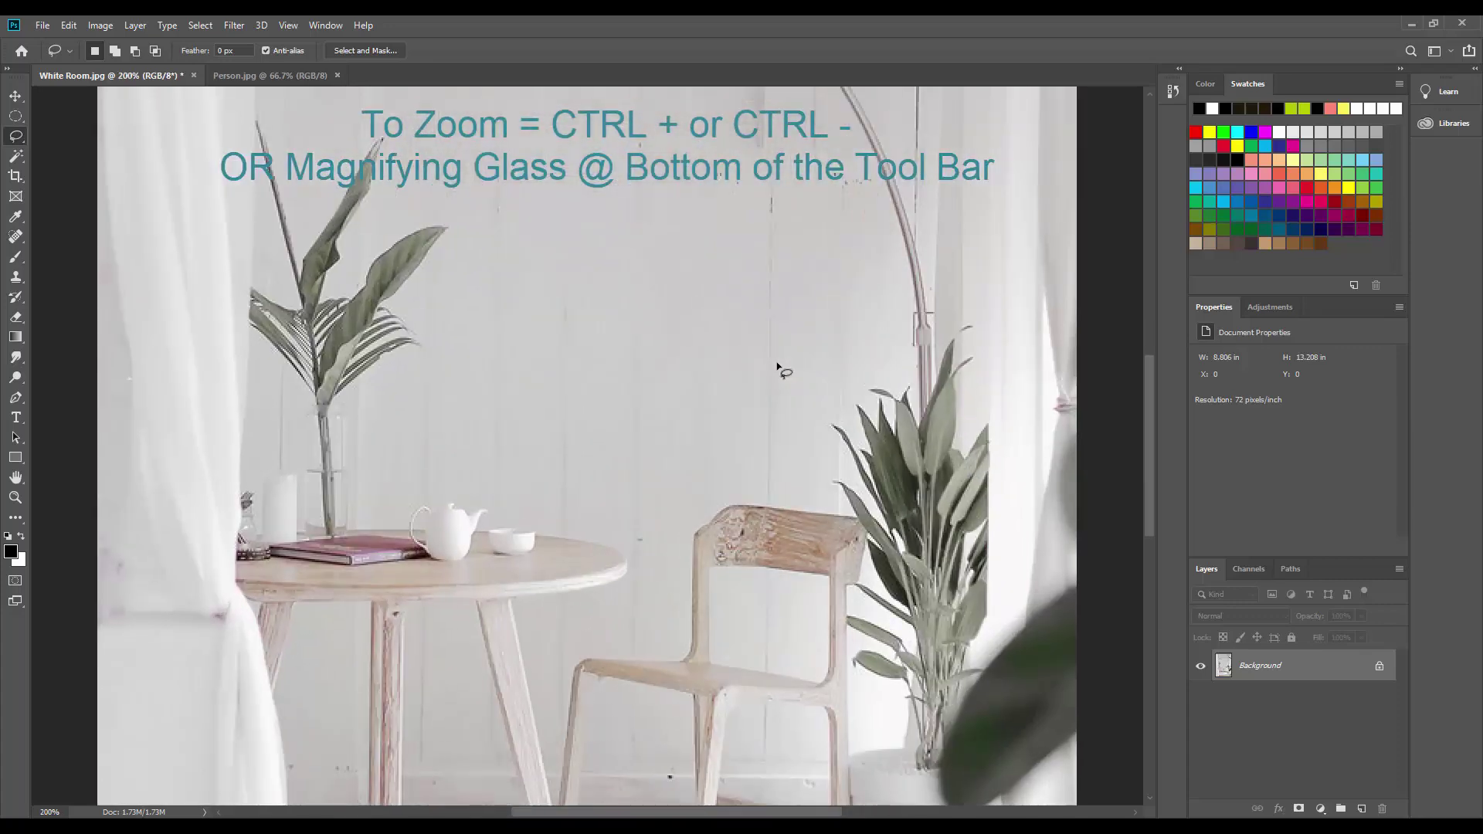
left_click_drag(1146, 367, 1137, 423)
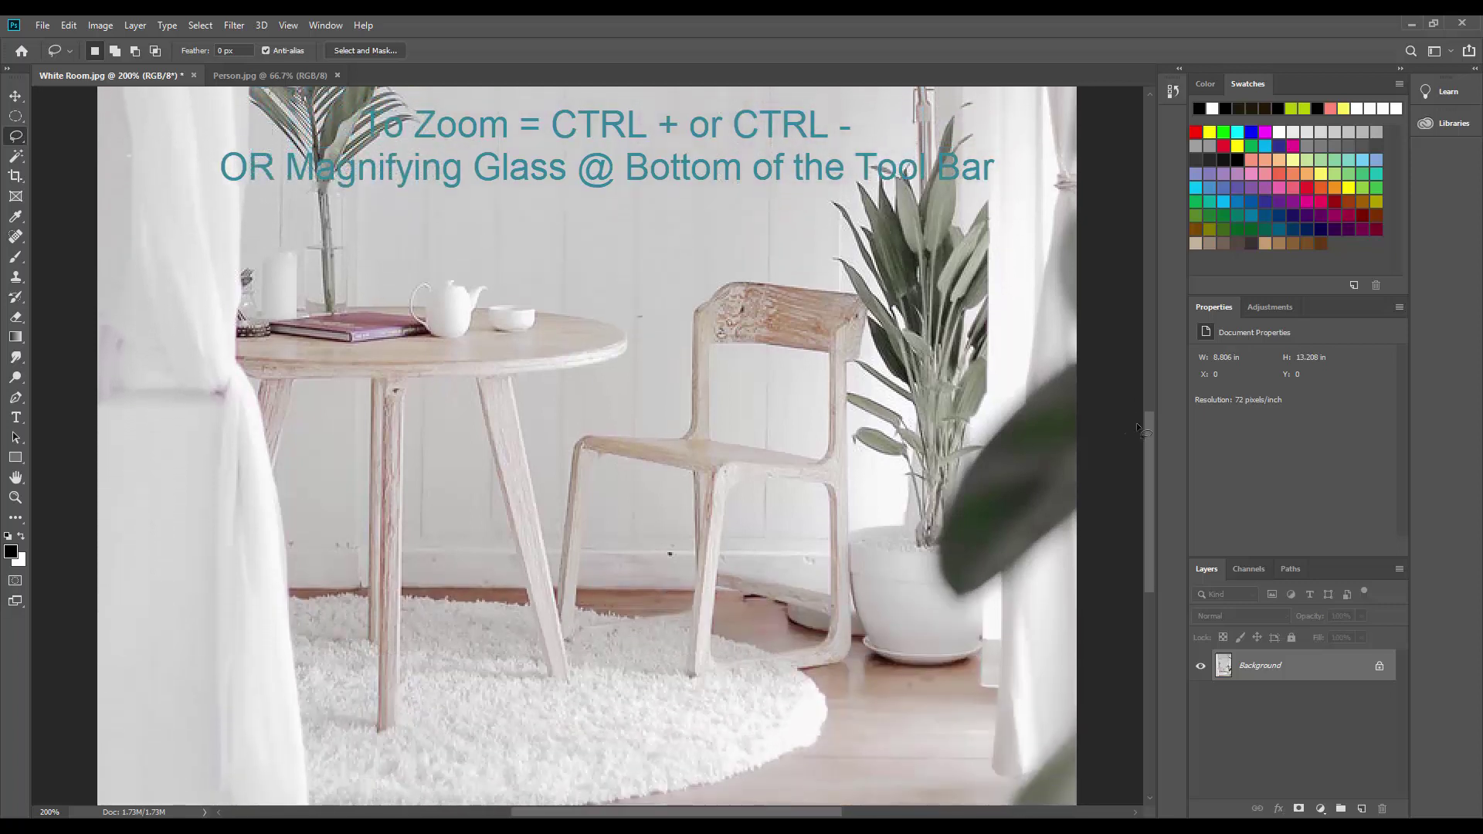
left_click(15, 499)
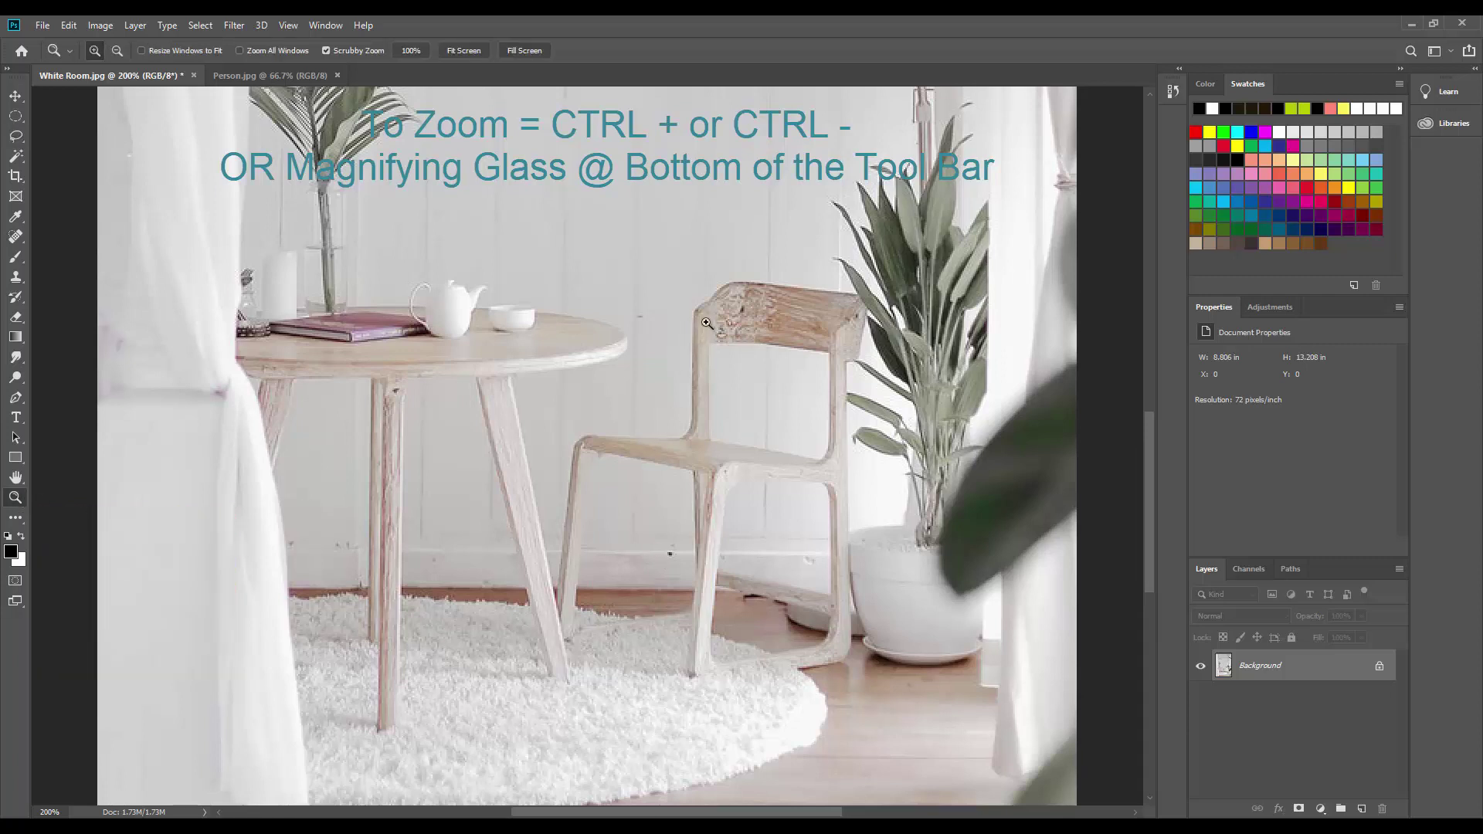
mouse_move(706, 321)
left_mouse_down()
mouse_move(743, 528)
mouse_move(745, 404)
mouse_move(702, 232)
mouse_move(717, 313)
left_mouse_up()
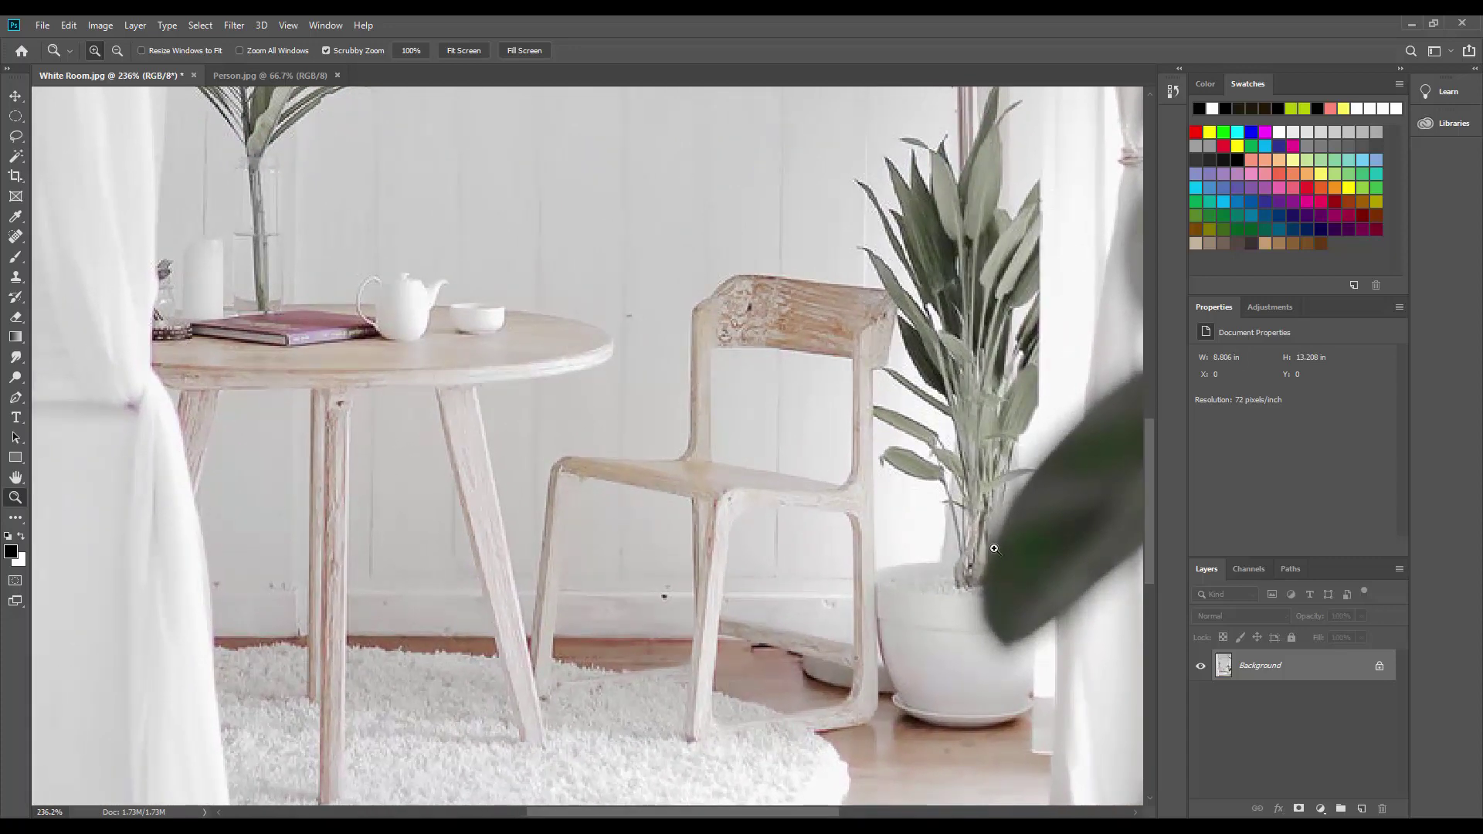
left_click_drag(733, 395, 755, 442)
left_click_drag(1151, 457, 1146, 479)
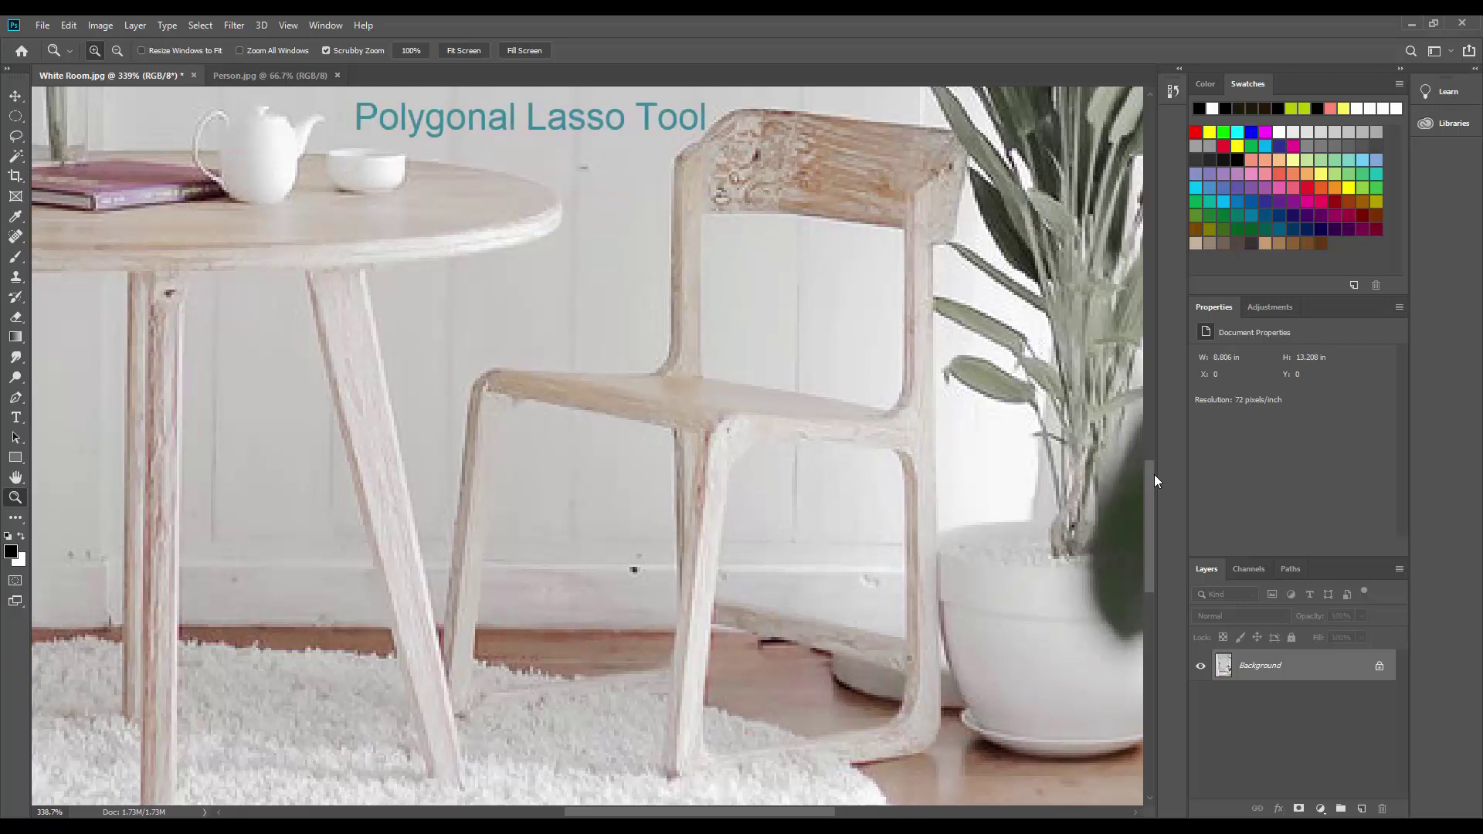
With the Polygonal Lasso, anchor corners down the front leg and across the feet to the right foot.
left_click(22, 142)
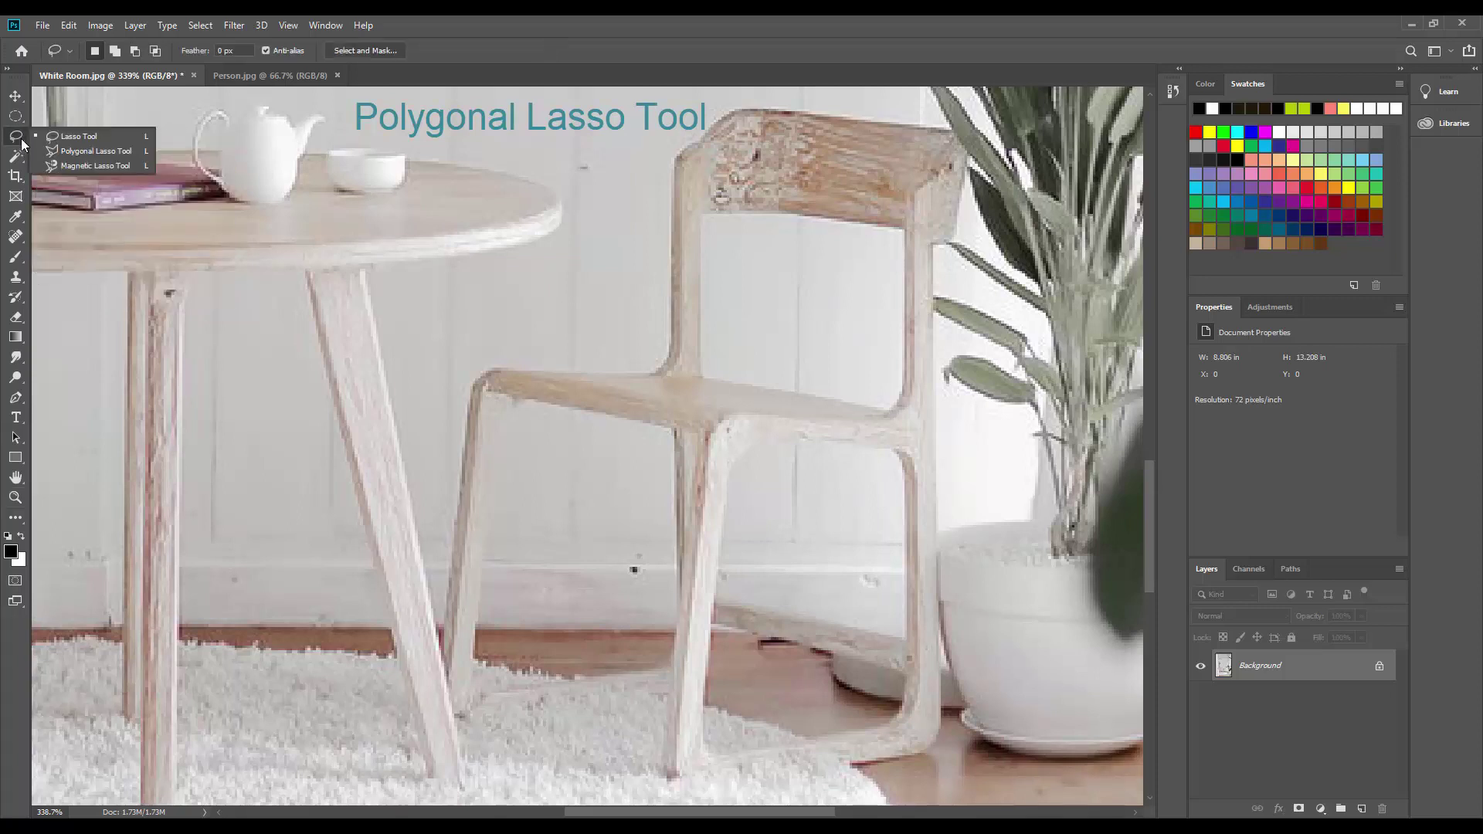
left_click(73, 156)
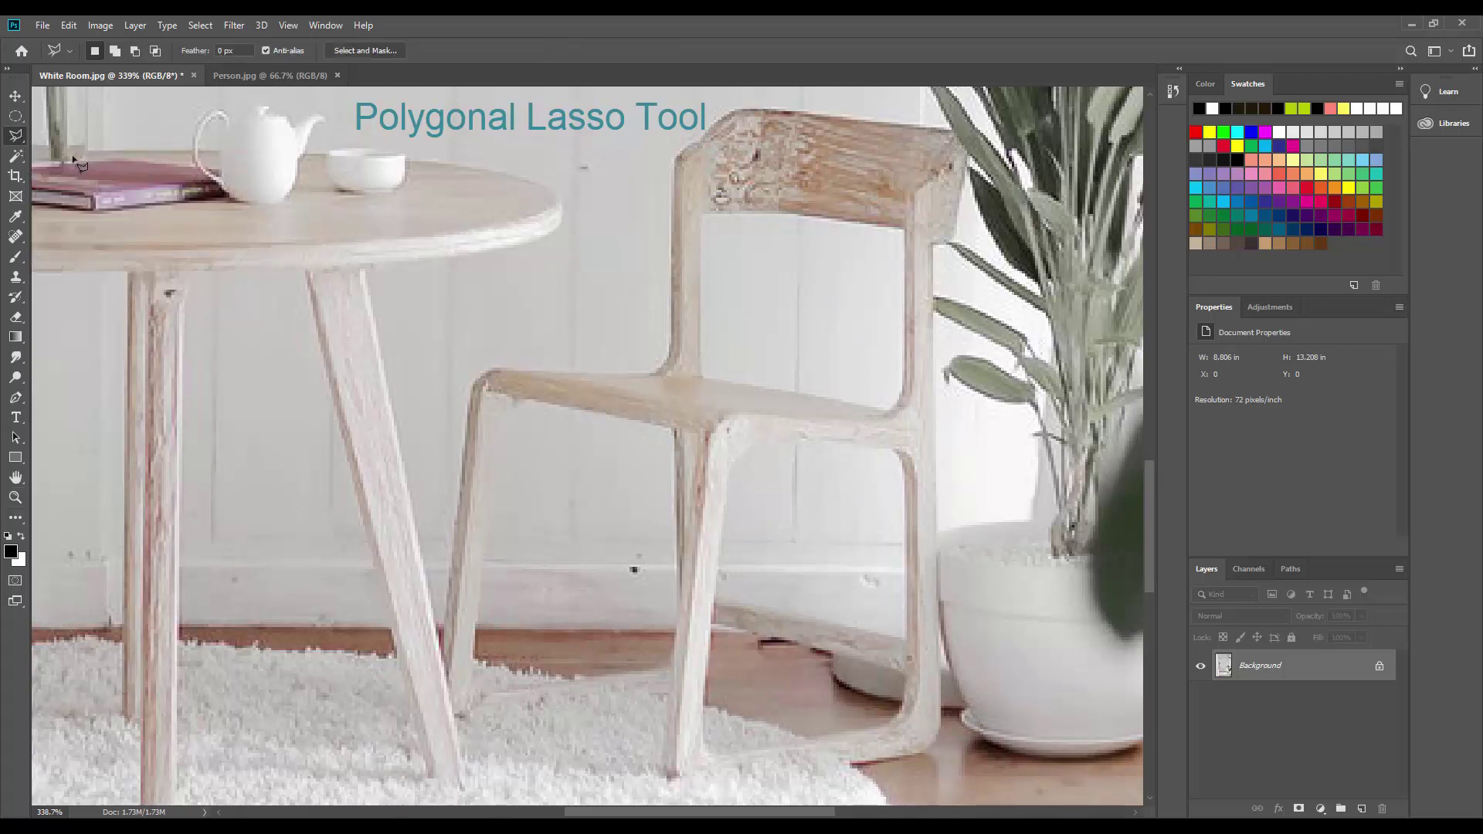
left_click(469, 387)
left_click(467, 418)
left_click(442, 660)
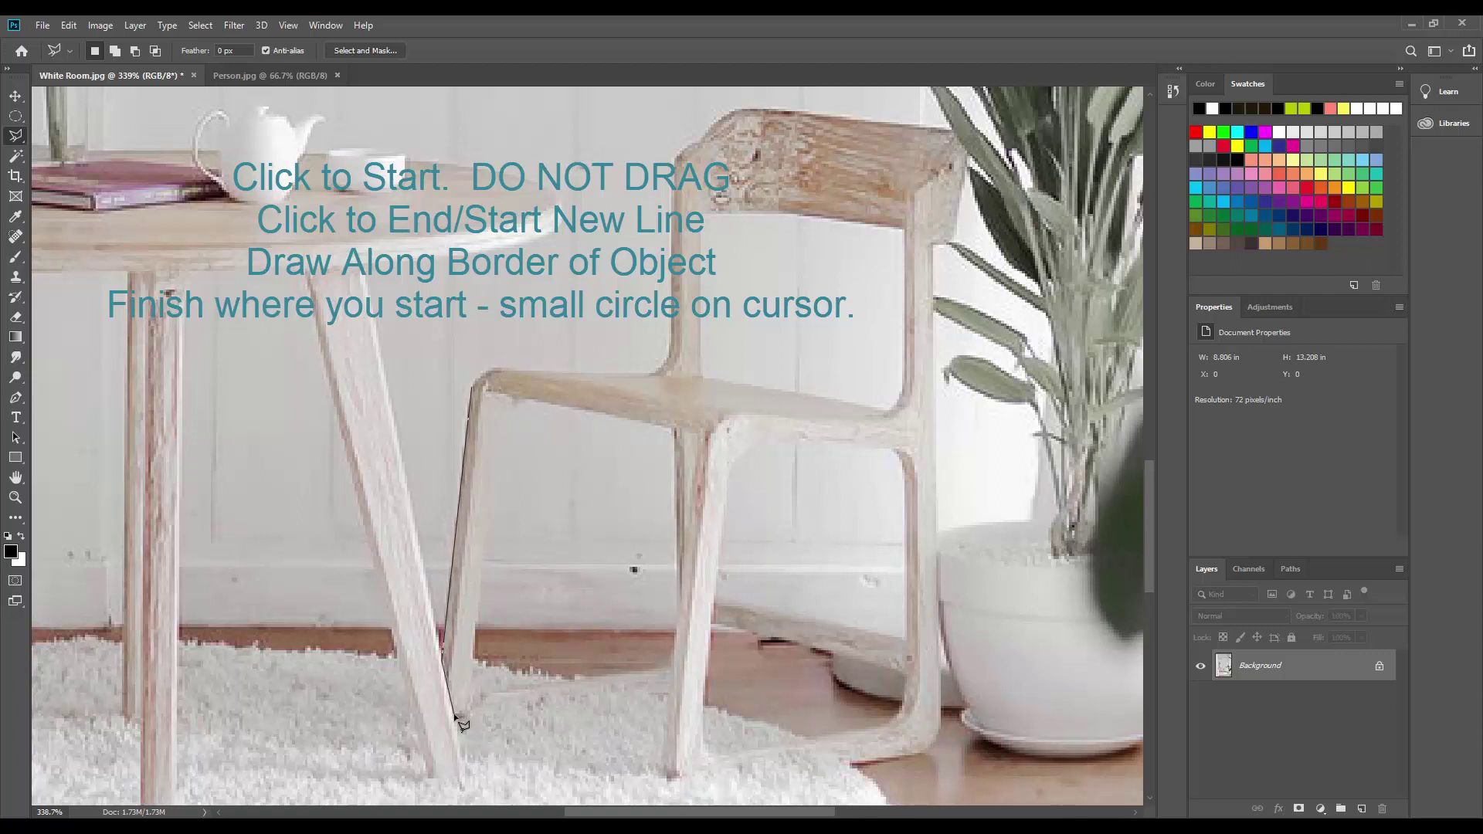
left_click(455, 715)
left_click(668, 692)
left_click(658, 770)
left_click(676, 778)
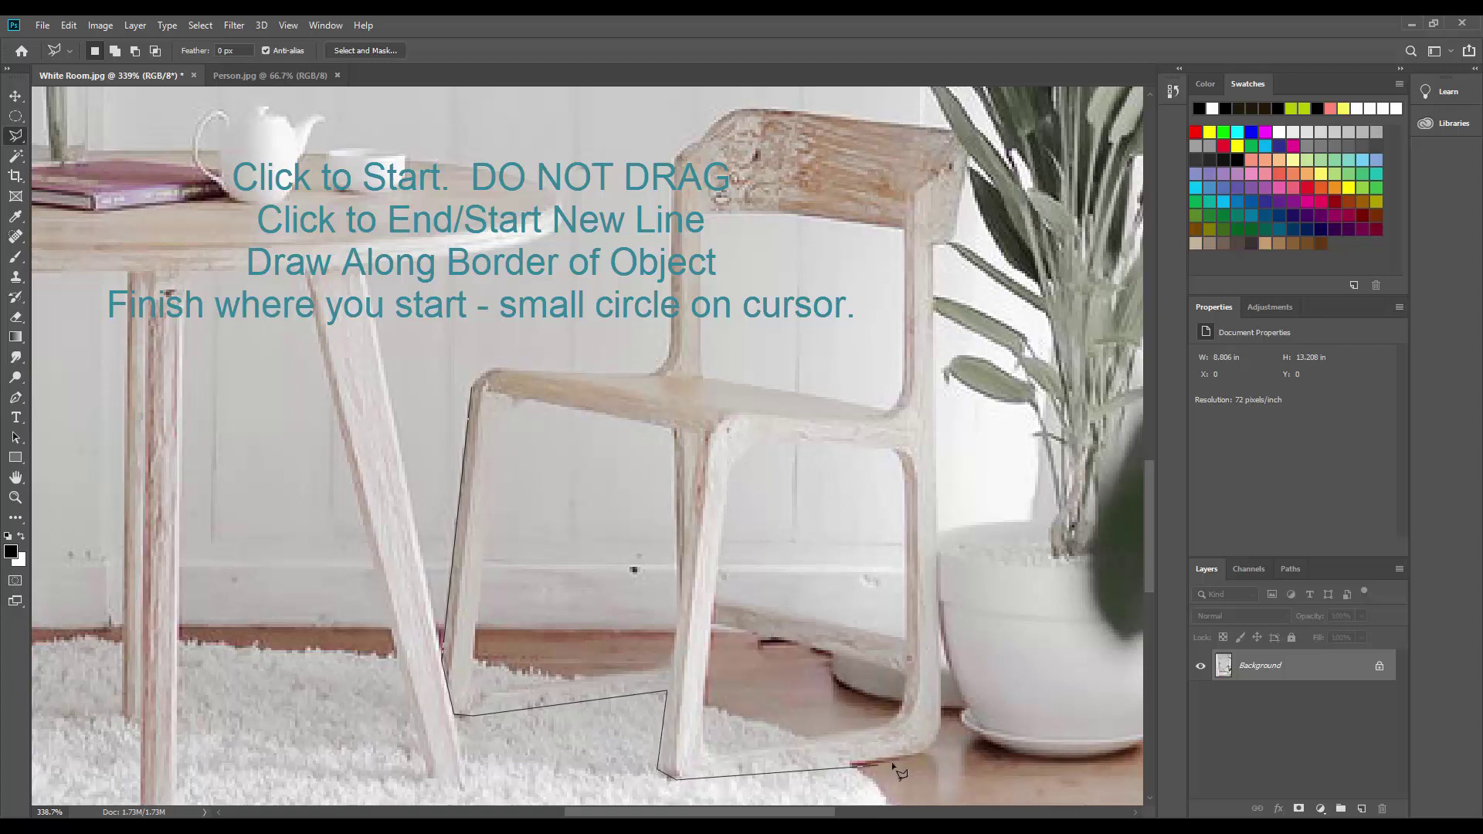
left_click(922, 756)
left_click(941, 729)
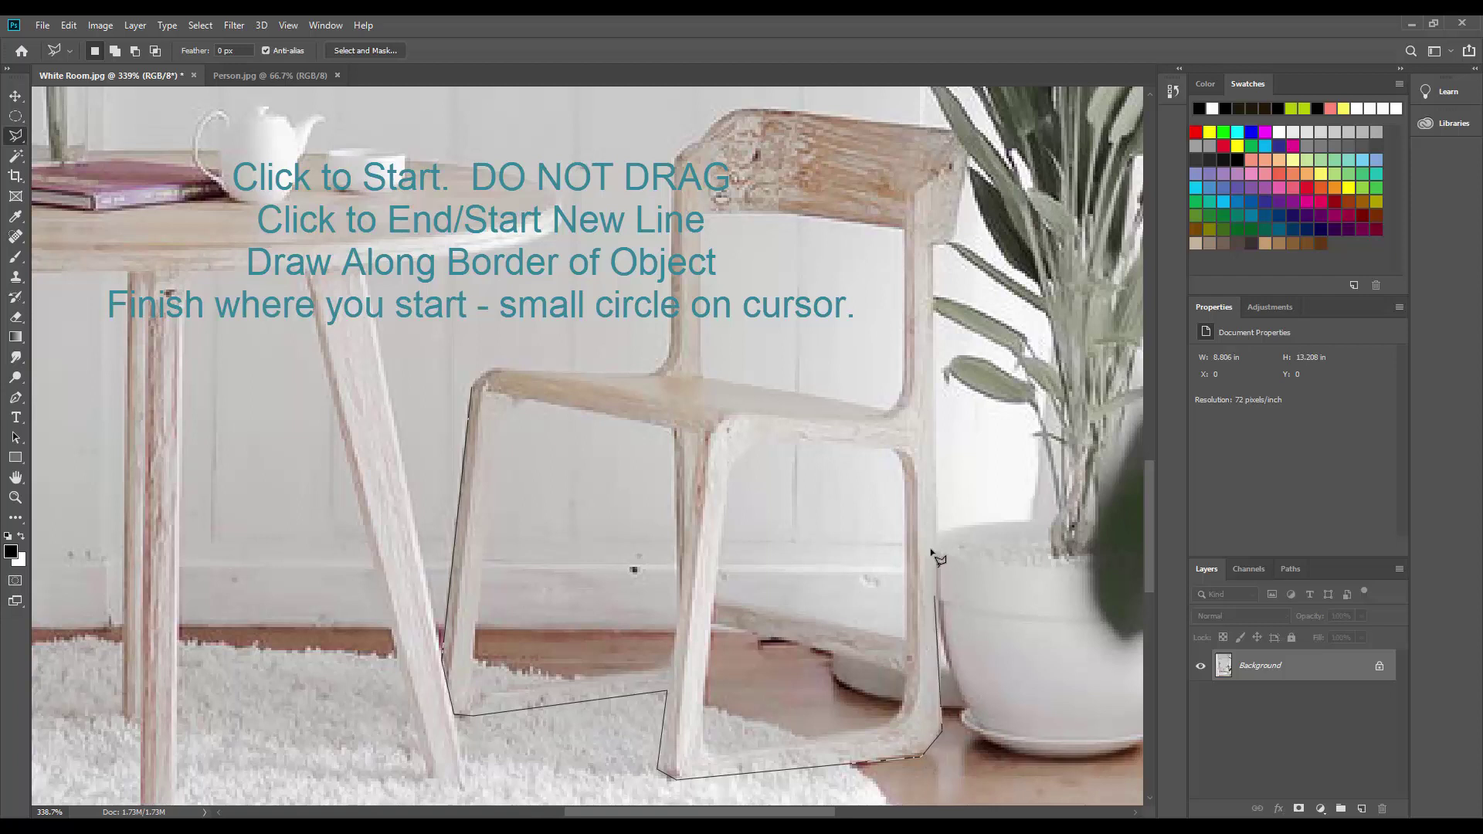
Continue the outline up the right edge, around the chair back and seat, closing at the start.
left_click(933, 243)
left_click(954, 242)
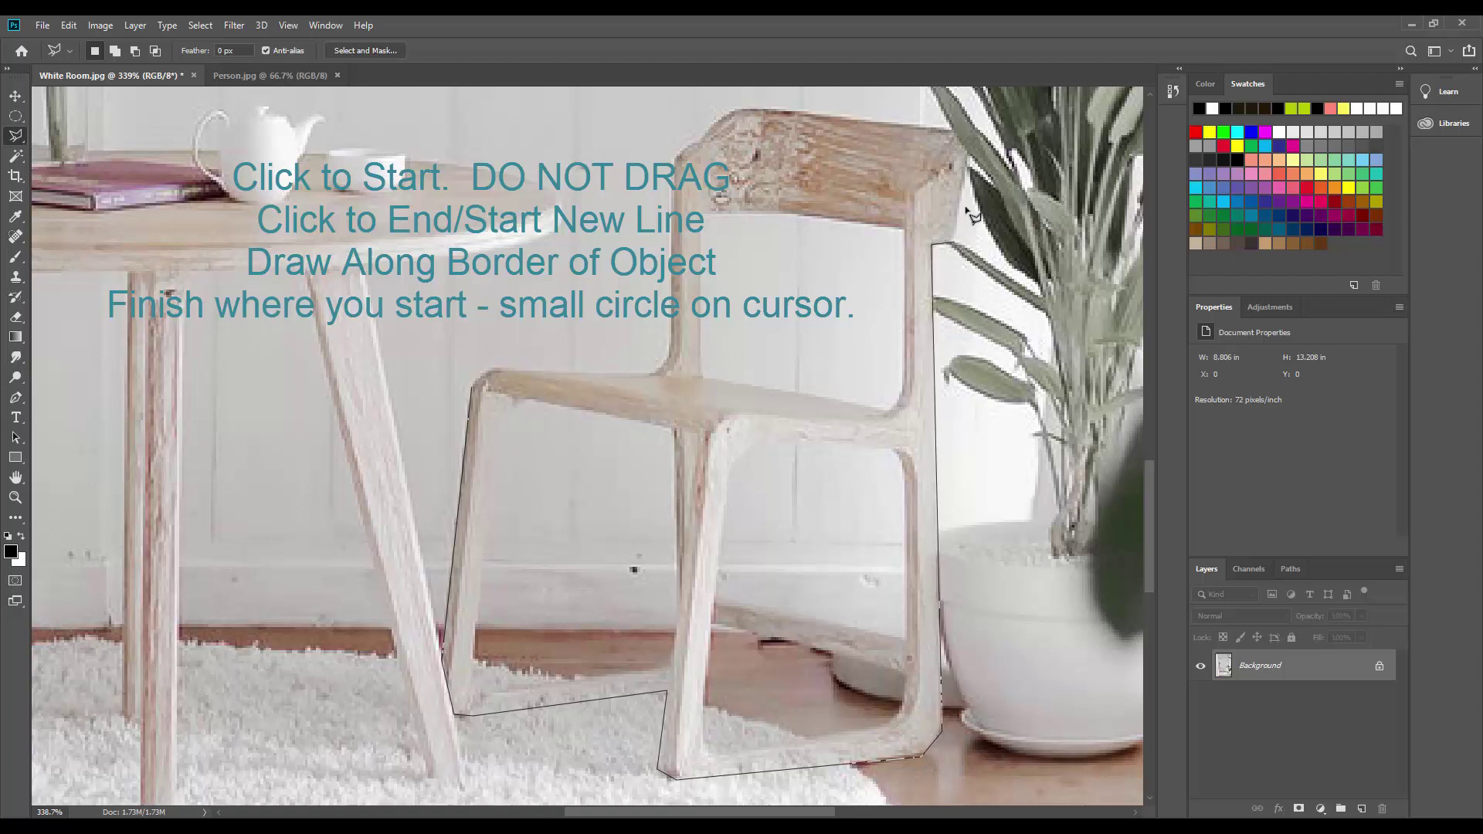
left_click(975, 133)
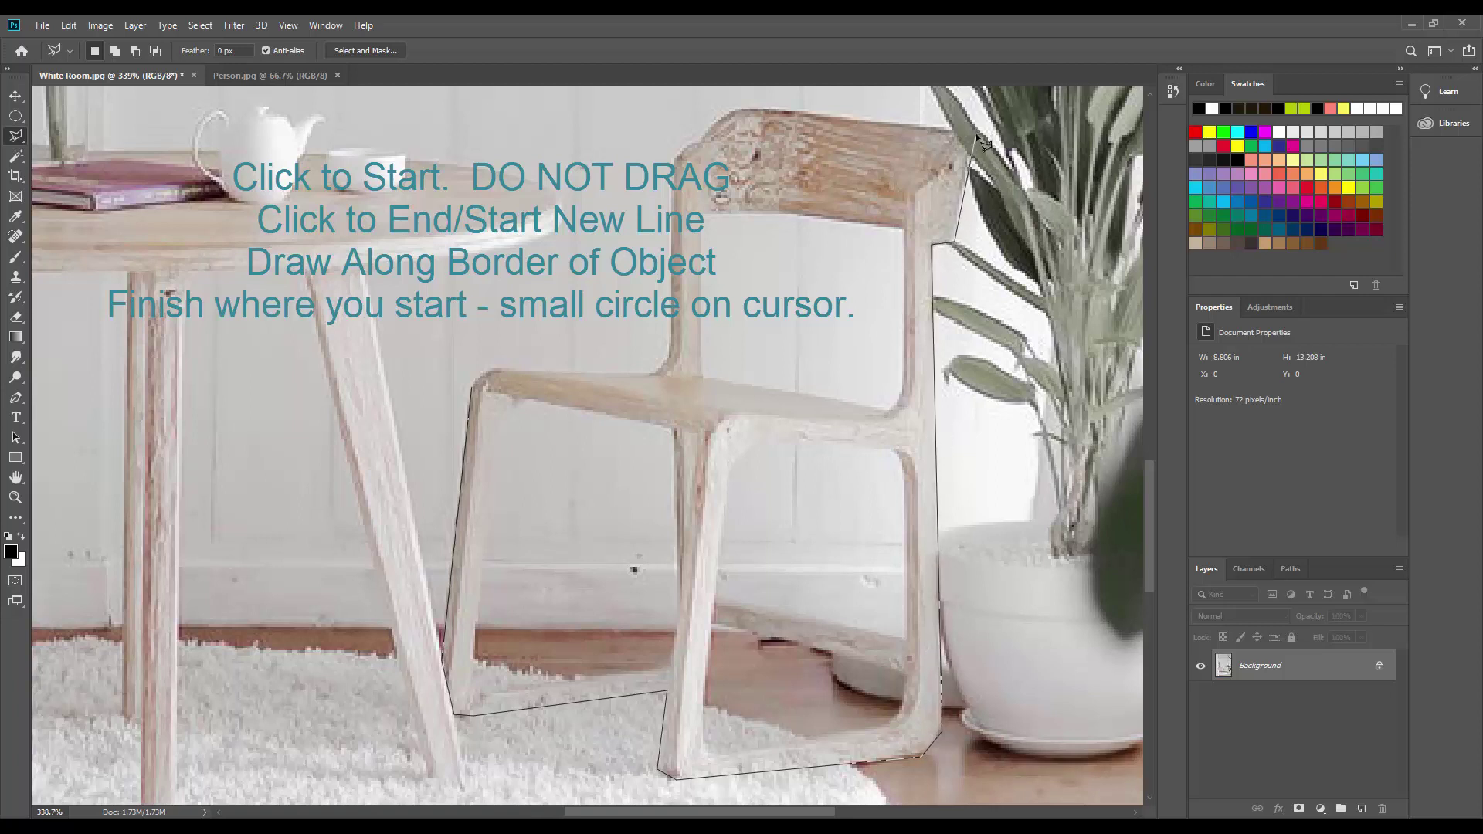
left_click(746, 107)
left_click(724, 114)
left_click(703, 143)
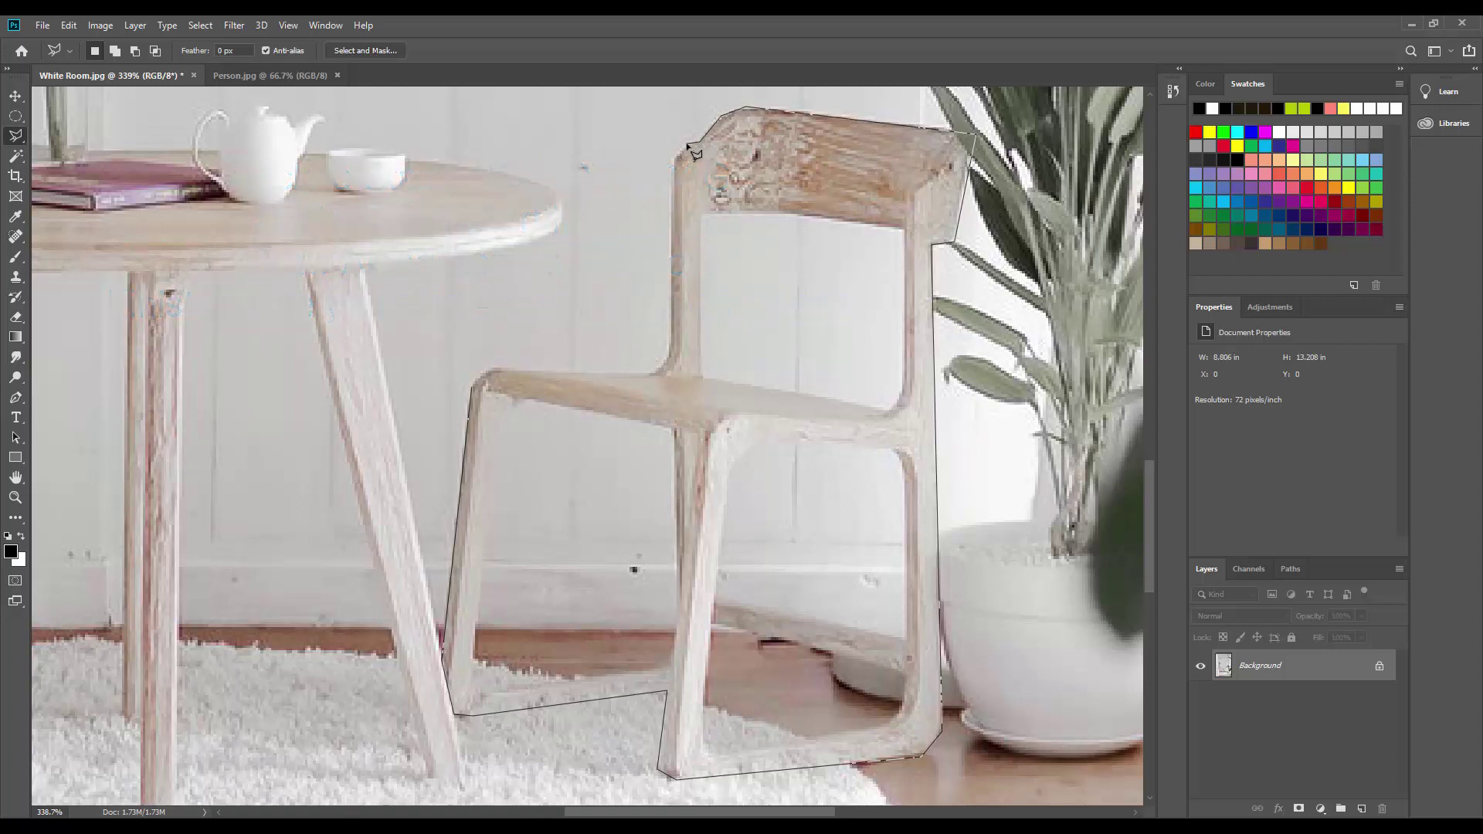
left_click(677, 158)
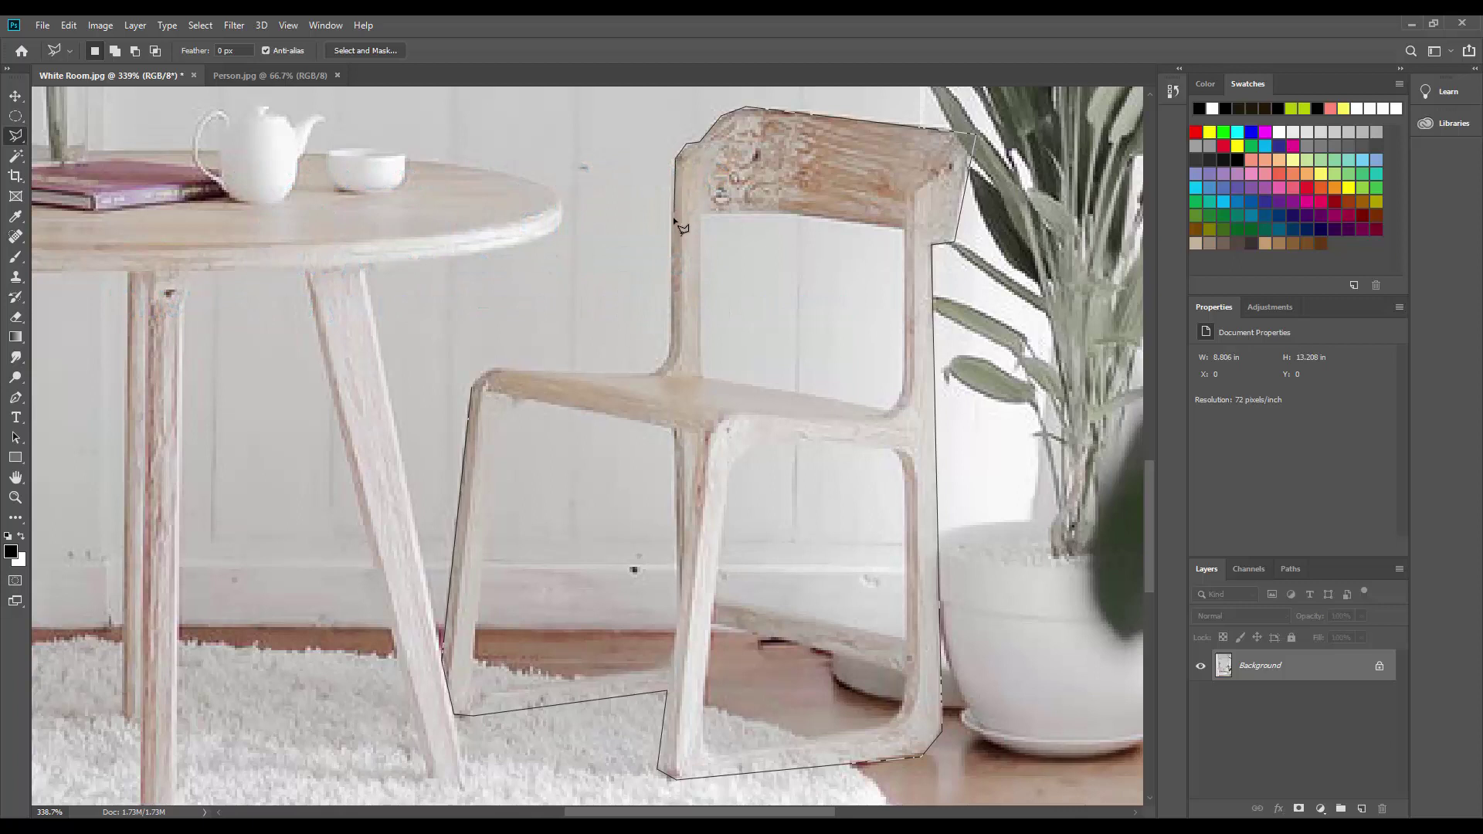
left_click(671, 345)
left_click(652, 372)
left_click(502, 372)
left_click(474, 390)
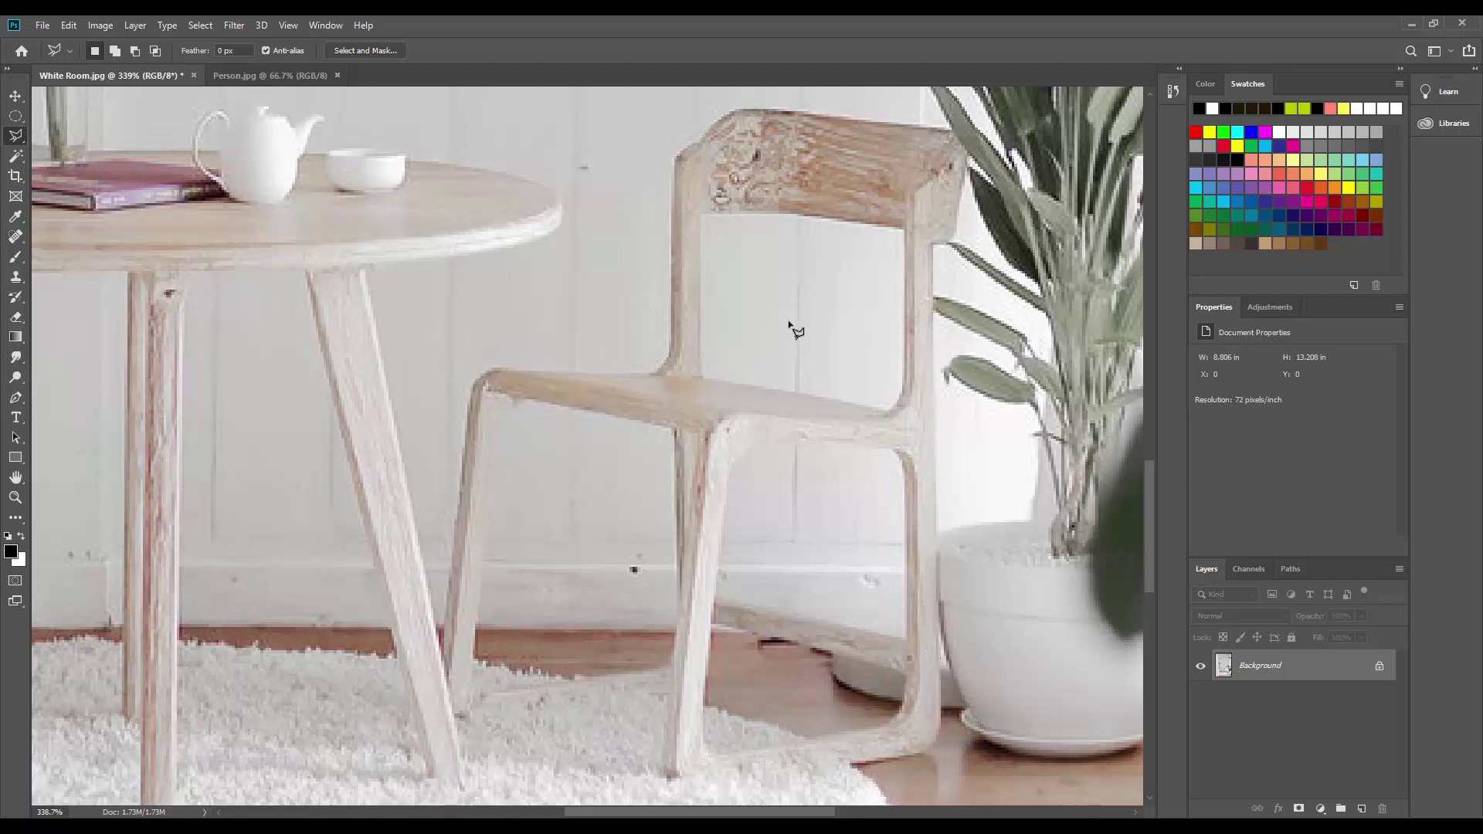
Switch to the Magnetic Lasso Tool from the lasso tool flyout.
right_click(19, 136)
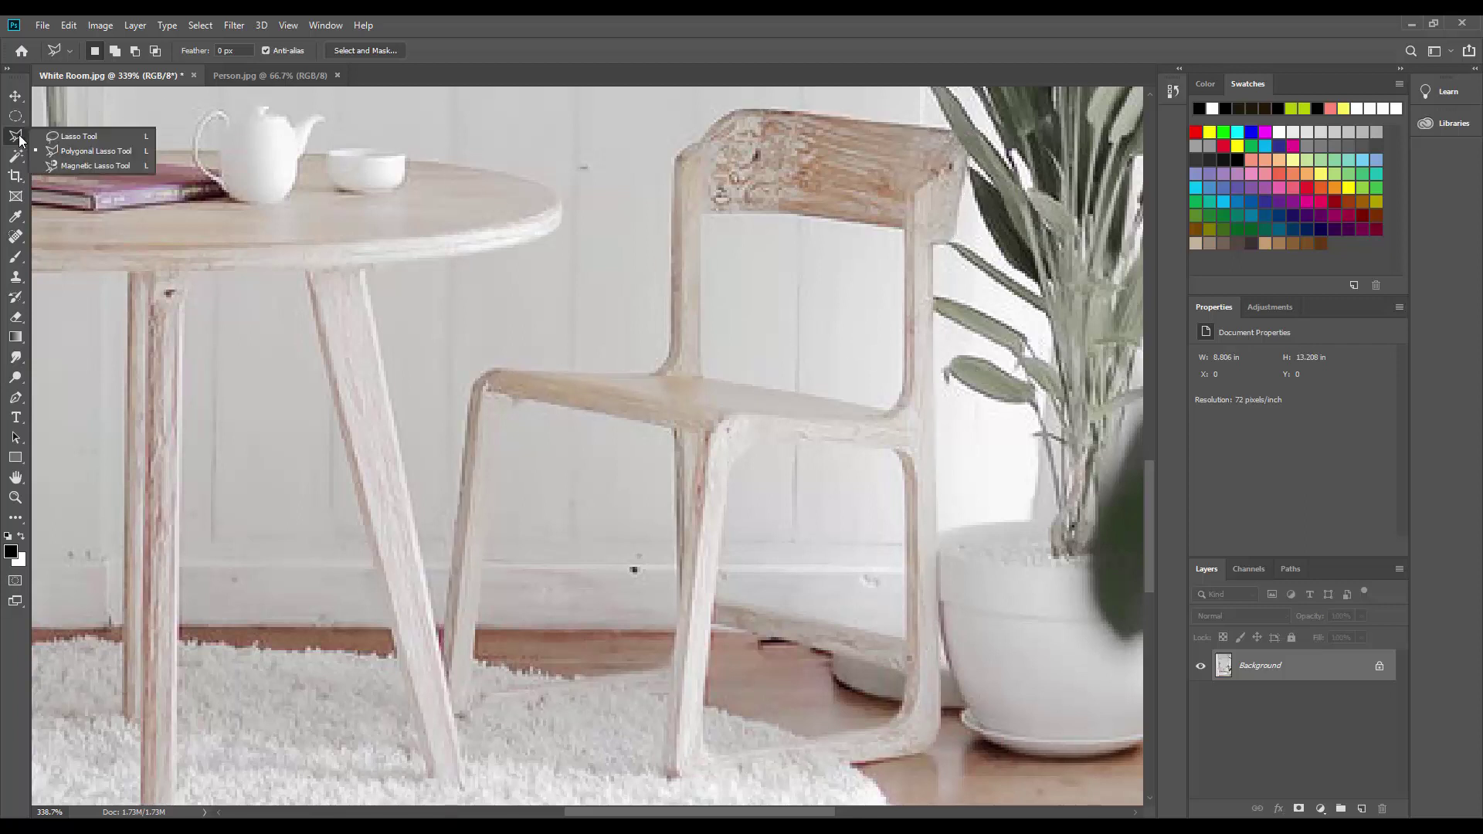
left_click(89, 166)
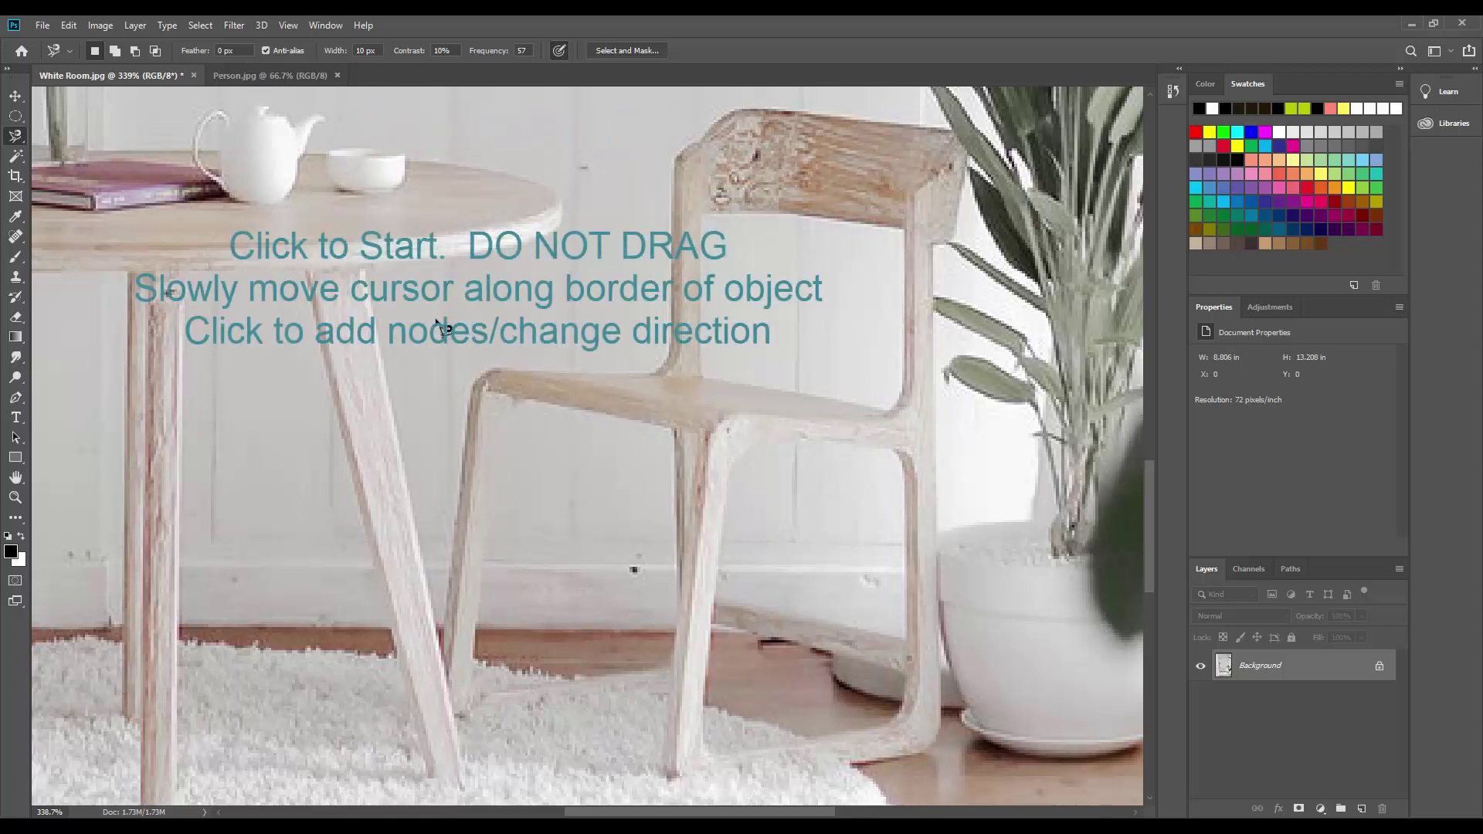
Start the Magnetic Lasso path at the seat's front-left corner and anchor it at the front foot.
left_click(468, 393)
left_click(454, 716)
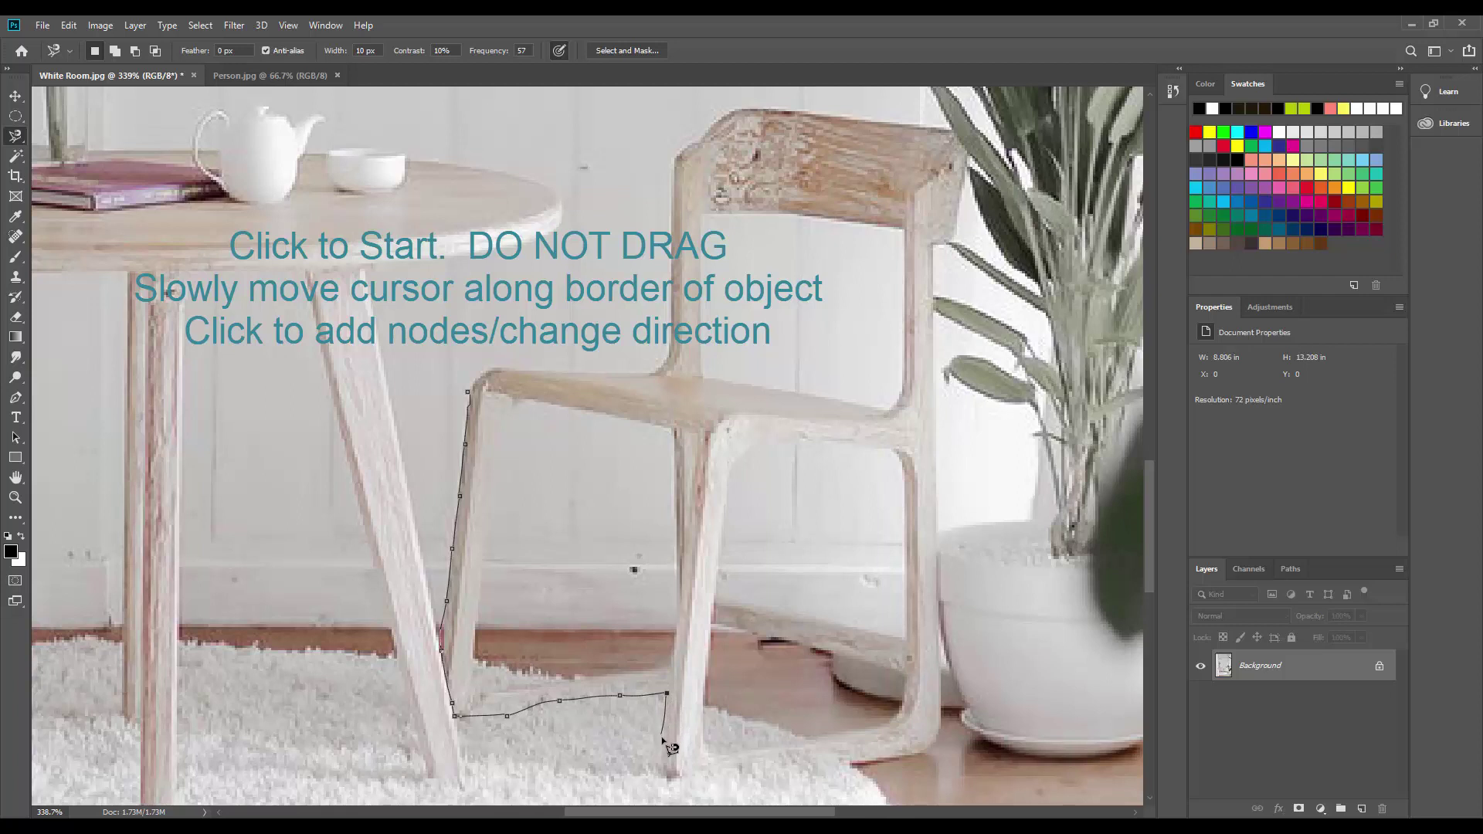
Pin Magnetic Lasso anchors at the back leg's bottom, the right foot and the chair's top-right corner.
left_click(662, 777)
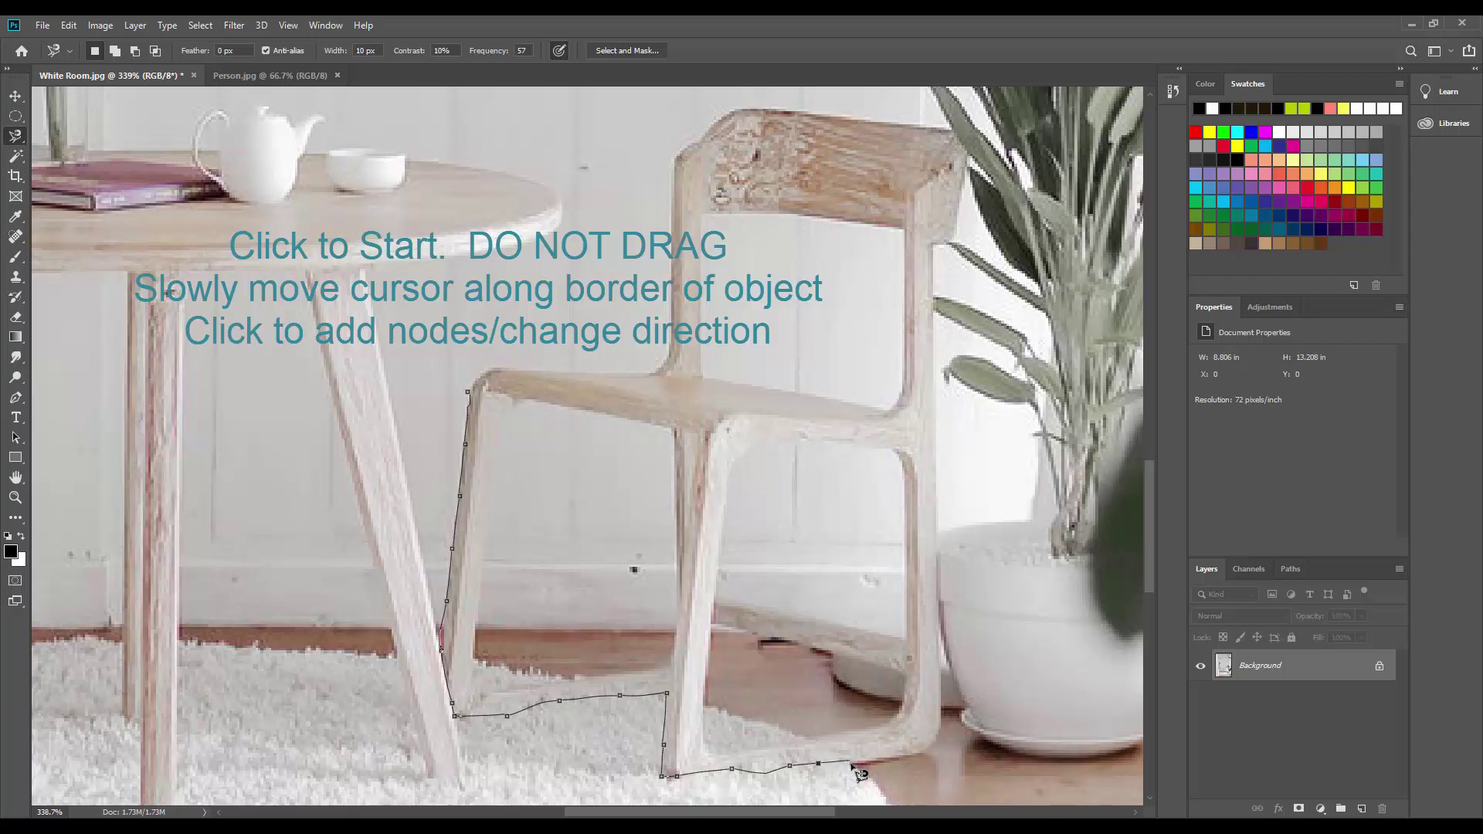
left_click(921, 756)
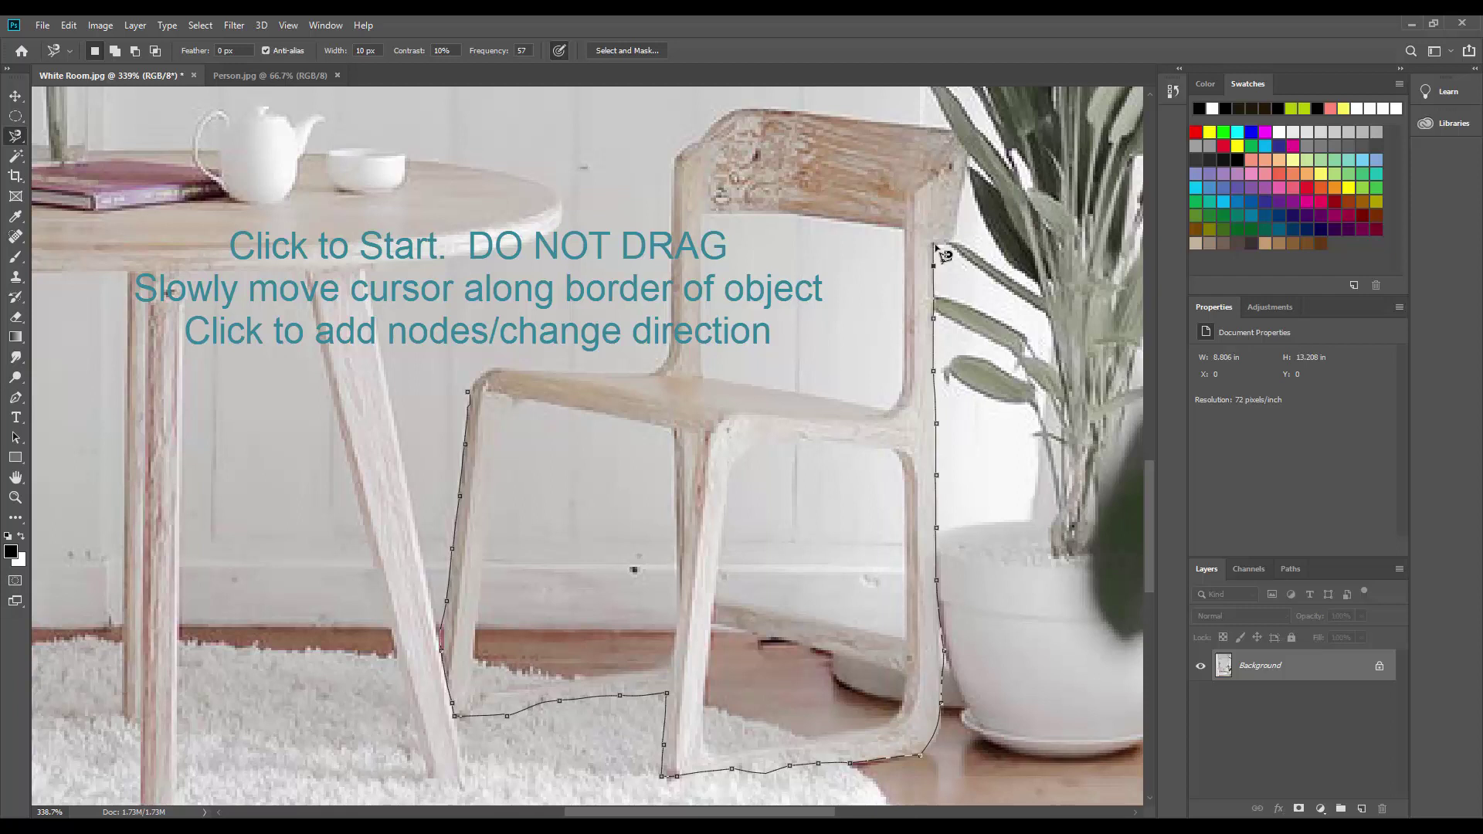
left_click(934, 242)
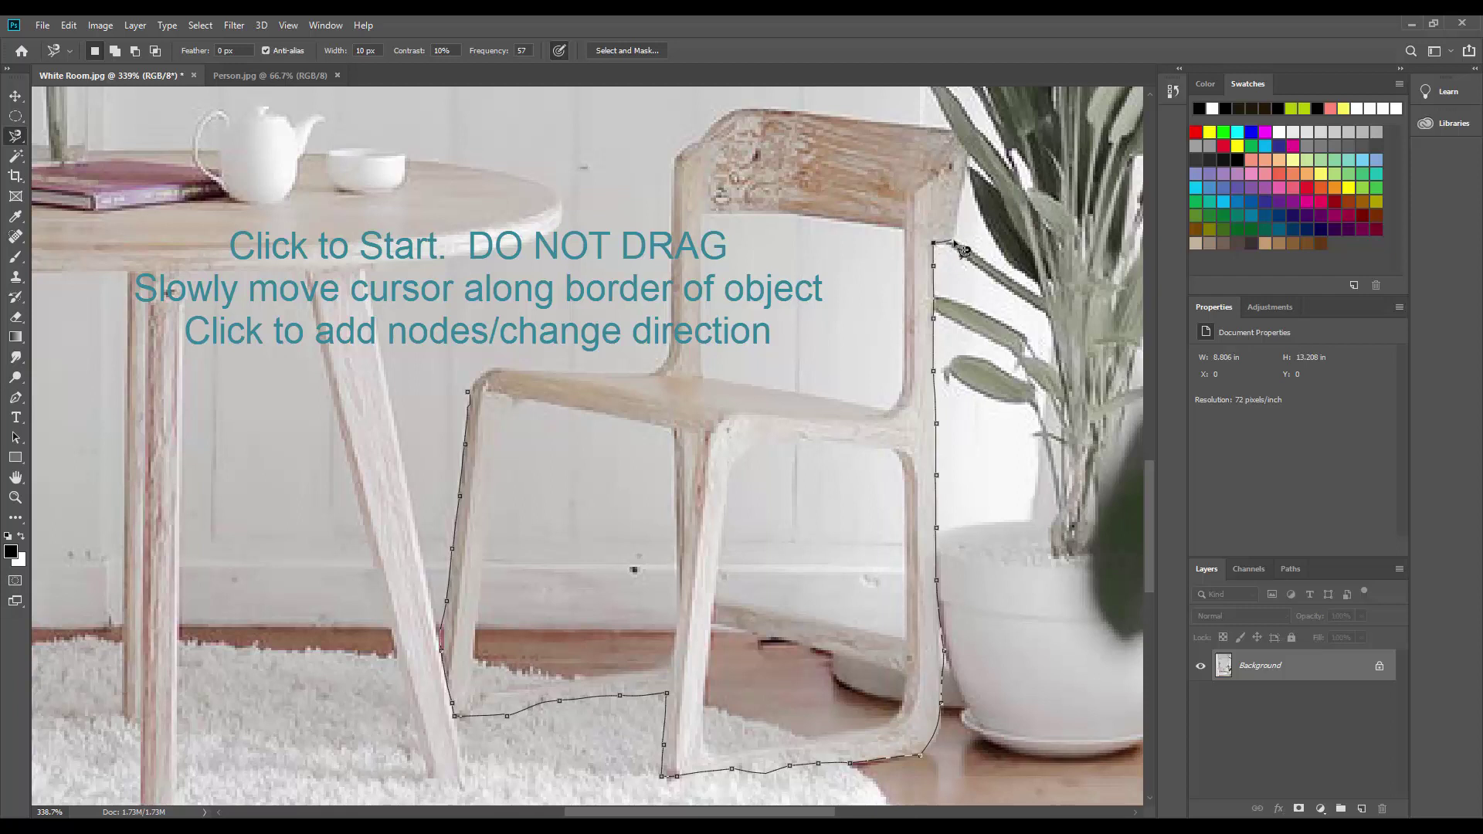